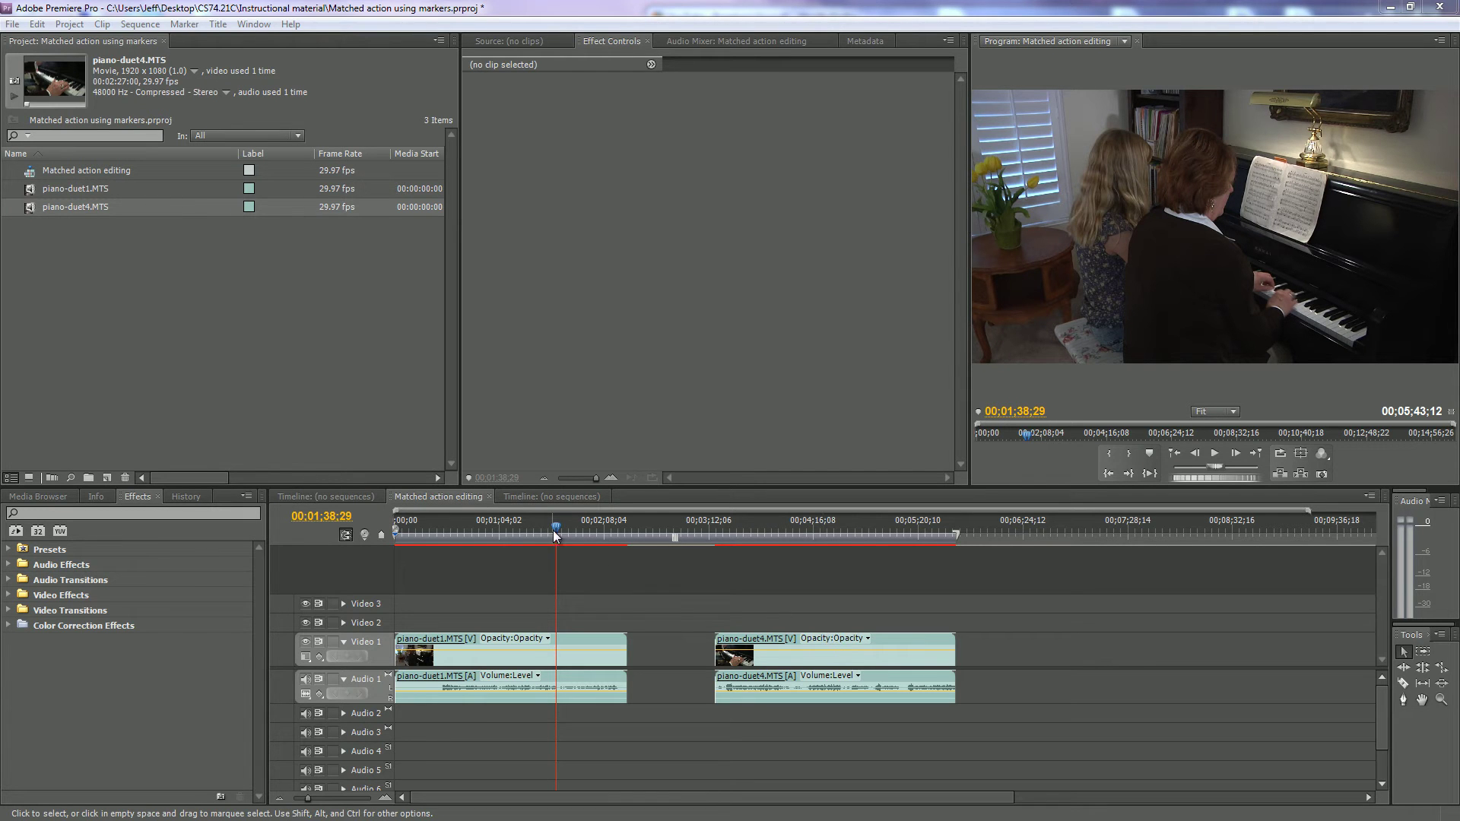
Scrub through the sequence to preview the piano close-up and the wide shot of both pianists.
{"action": "left_click_drag", "start_coordinate": [554, 523], "coordinate": [802, 532]}
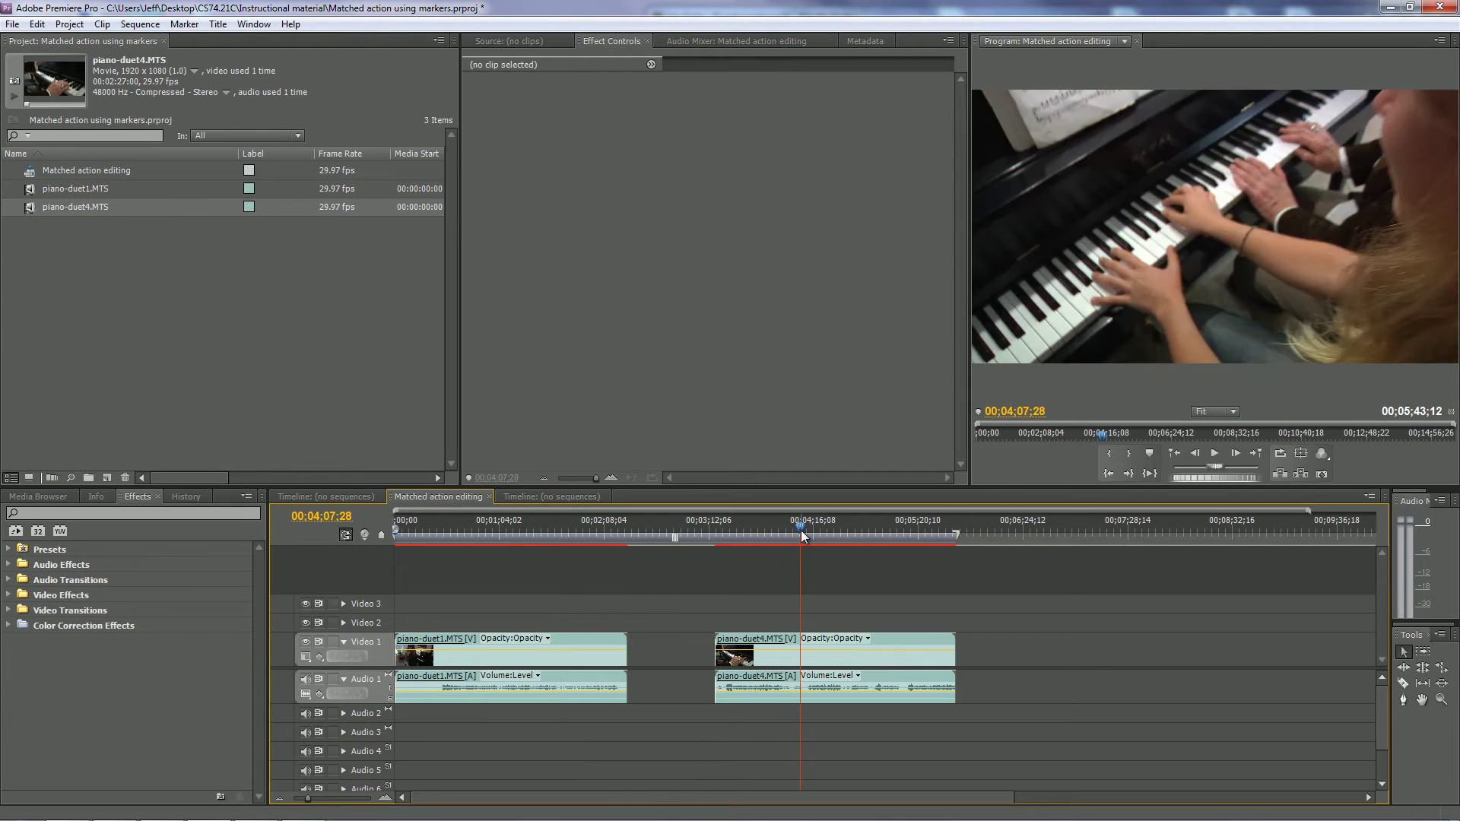
{"action": "left_click", "coordinate": [736, 534]}
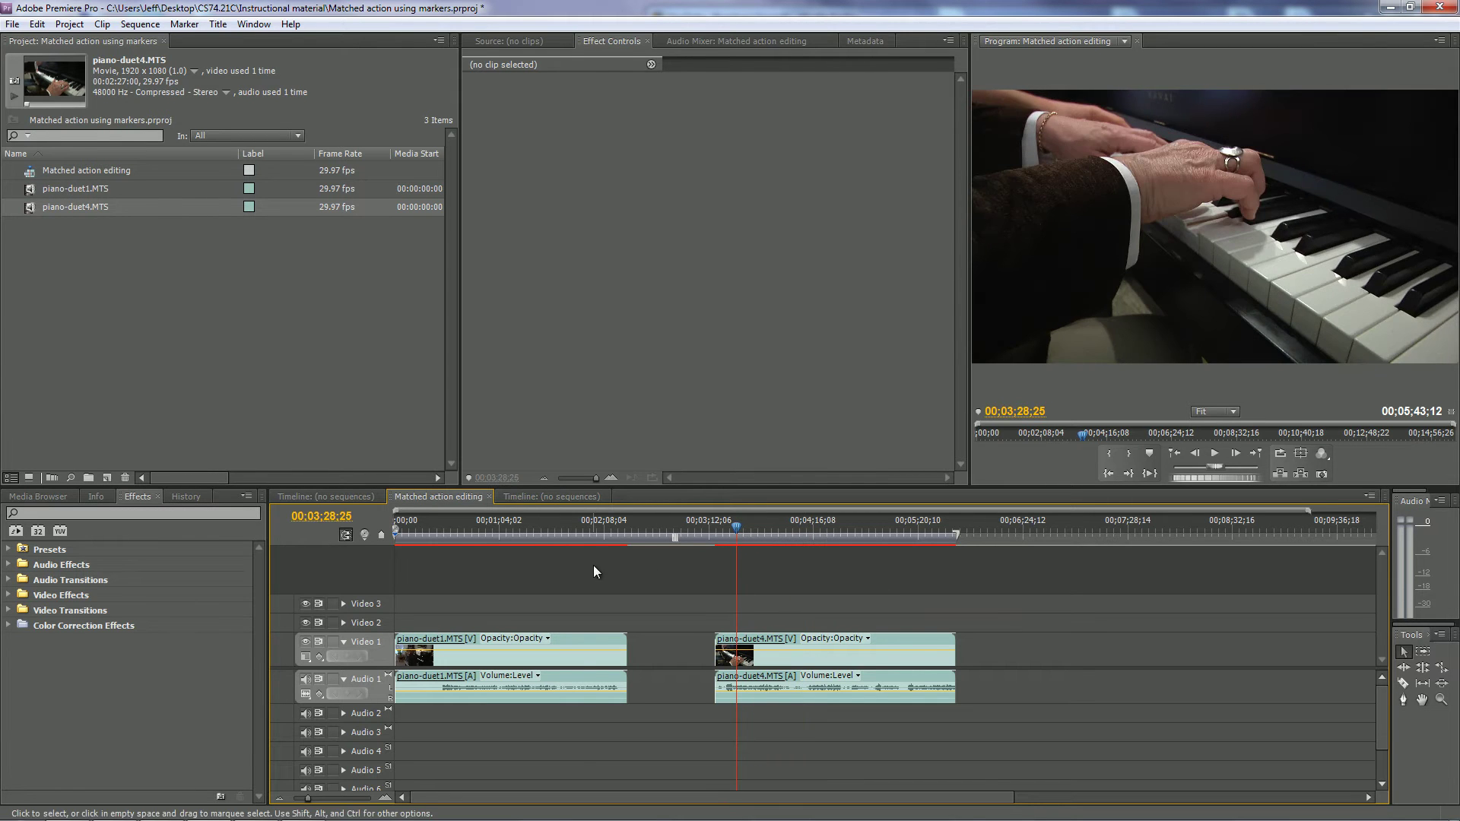
{"action": "left_click", "coordinate": [577, 532]}
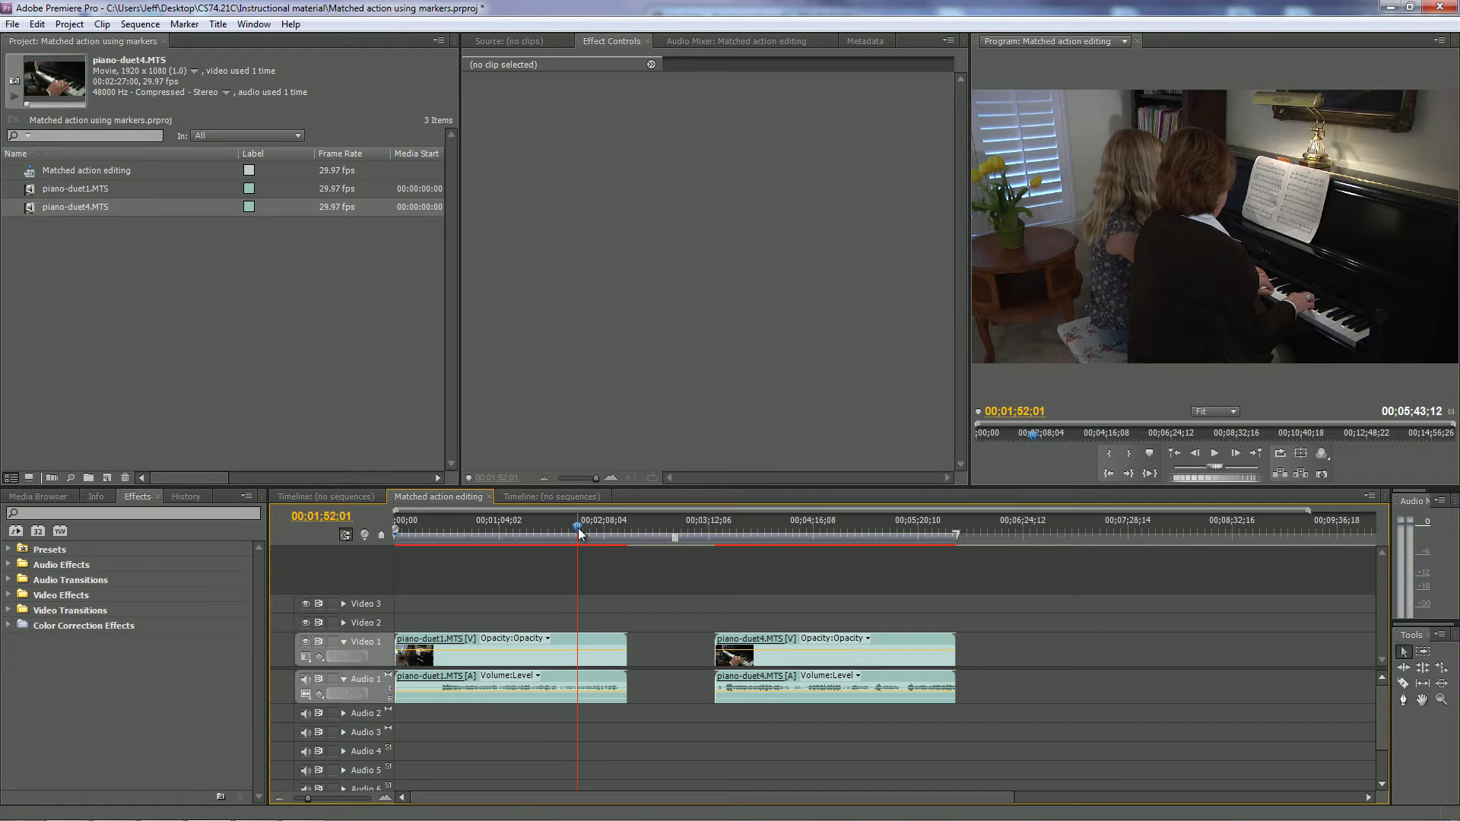
{"action": "key", "text": "space"}
{"action": "mouse_move", "coordinate": [576, 526]}
{"action": "left_mouse_down"}
{"action": "mouse_move", "coordinate": [559, 532]}
{"action": "mouse_move", "coordinate": [558, 579]}
{"action": "mouse_move", "coordinate": [558, 532]}
{"action": "left_mouse_up"}
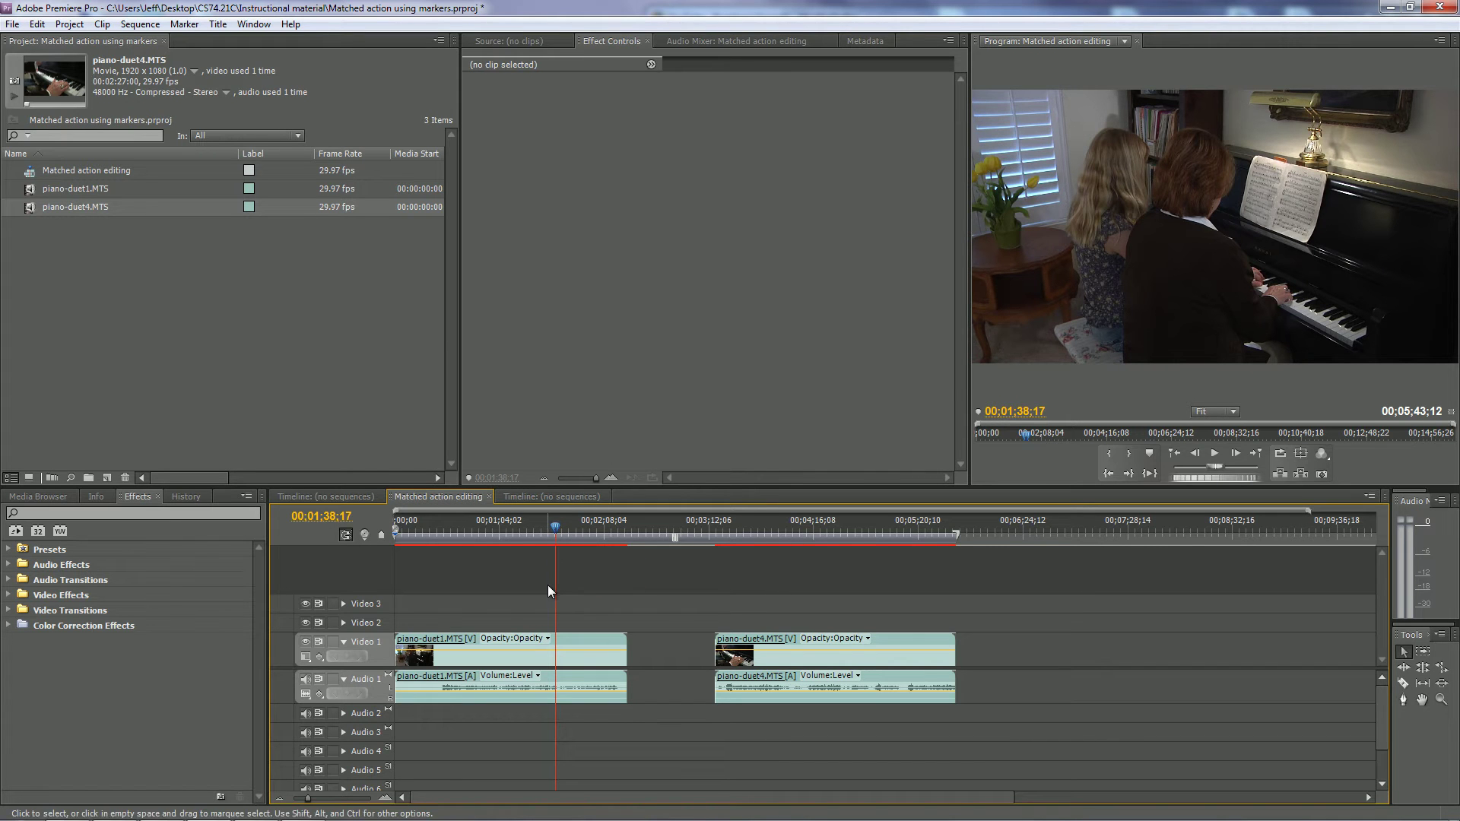
Play the wide shot, stop at 00;01;39;28, and add an unnumbered sequence marker there.
{"action": "key", "text": "space"}
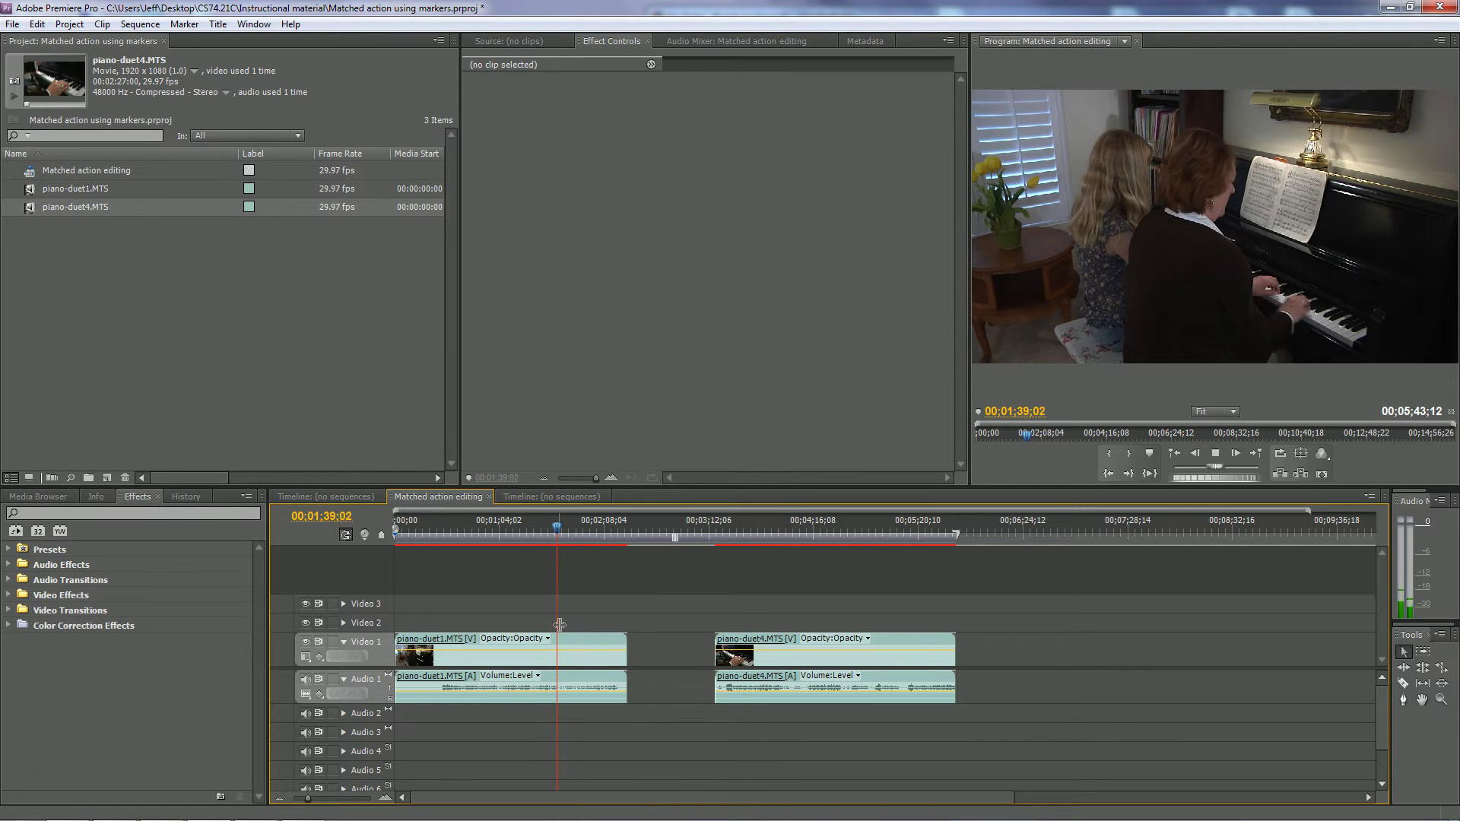
{"action": "key", "text": "space"}
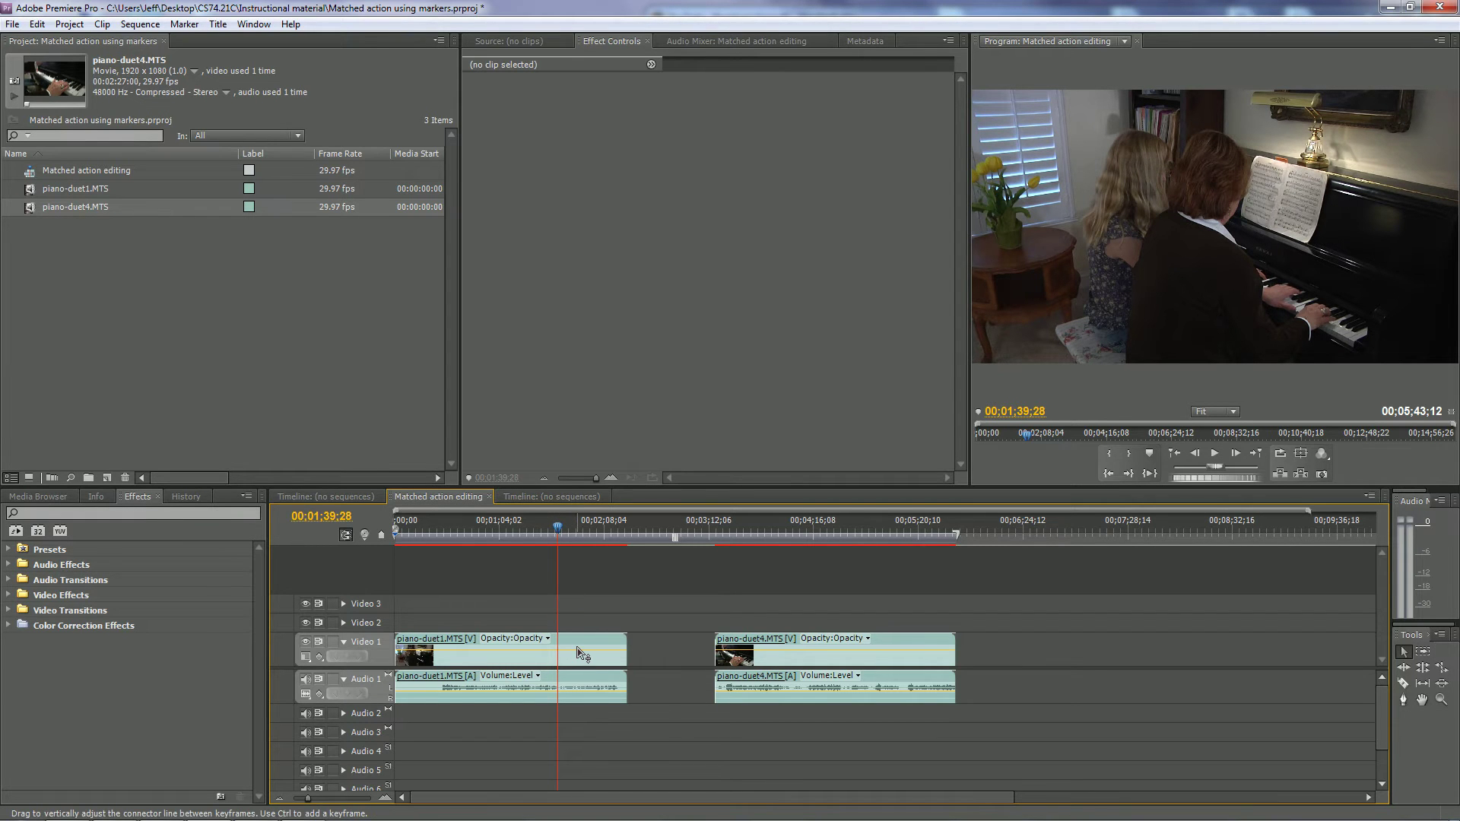
{"action": "left_click", "coordinate": [381, 535]}
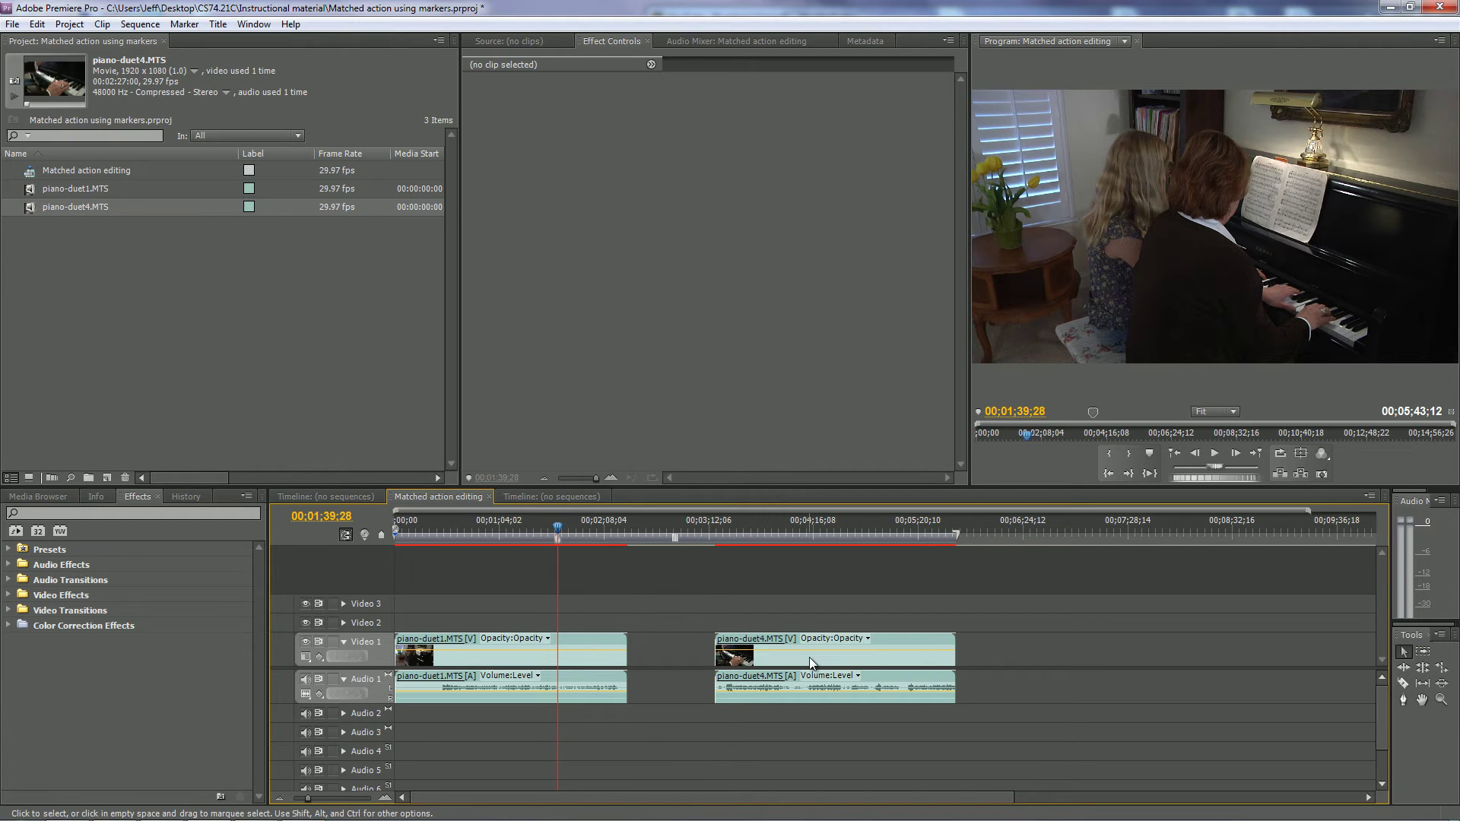
Load the piano-duet4 close-up from the timeline into the Source Monitor.
{"action": "left_click", "coordinate": [512, 38]}
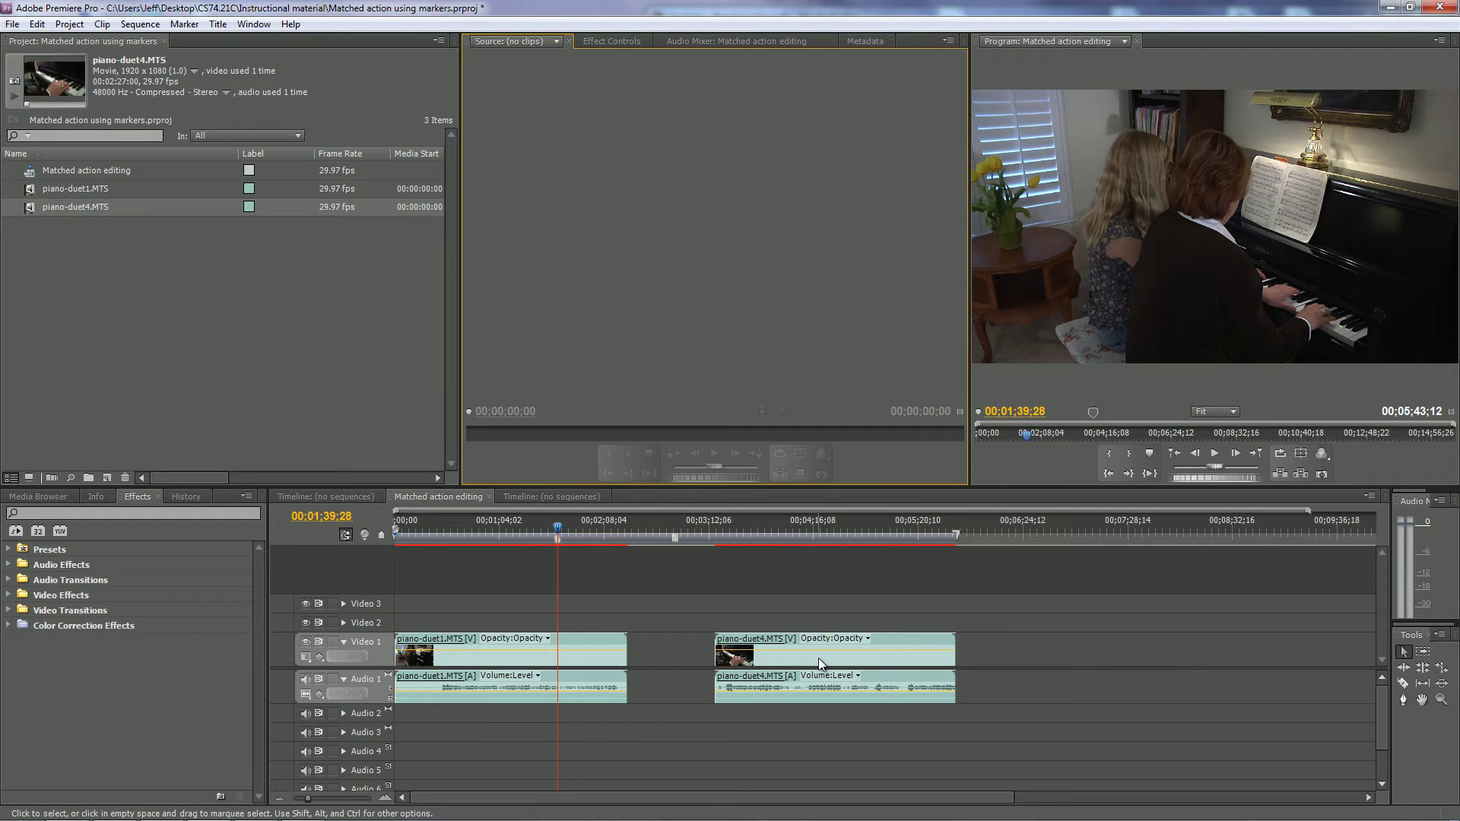
{"action": "mouse_move", "coordinate": [818, 659]}
{"action": "left_click", "coordinate": [802, 655]}
{"action": "double_click", "coordinate": [801, 655]}
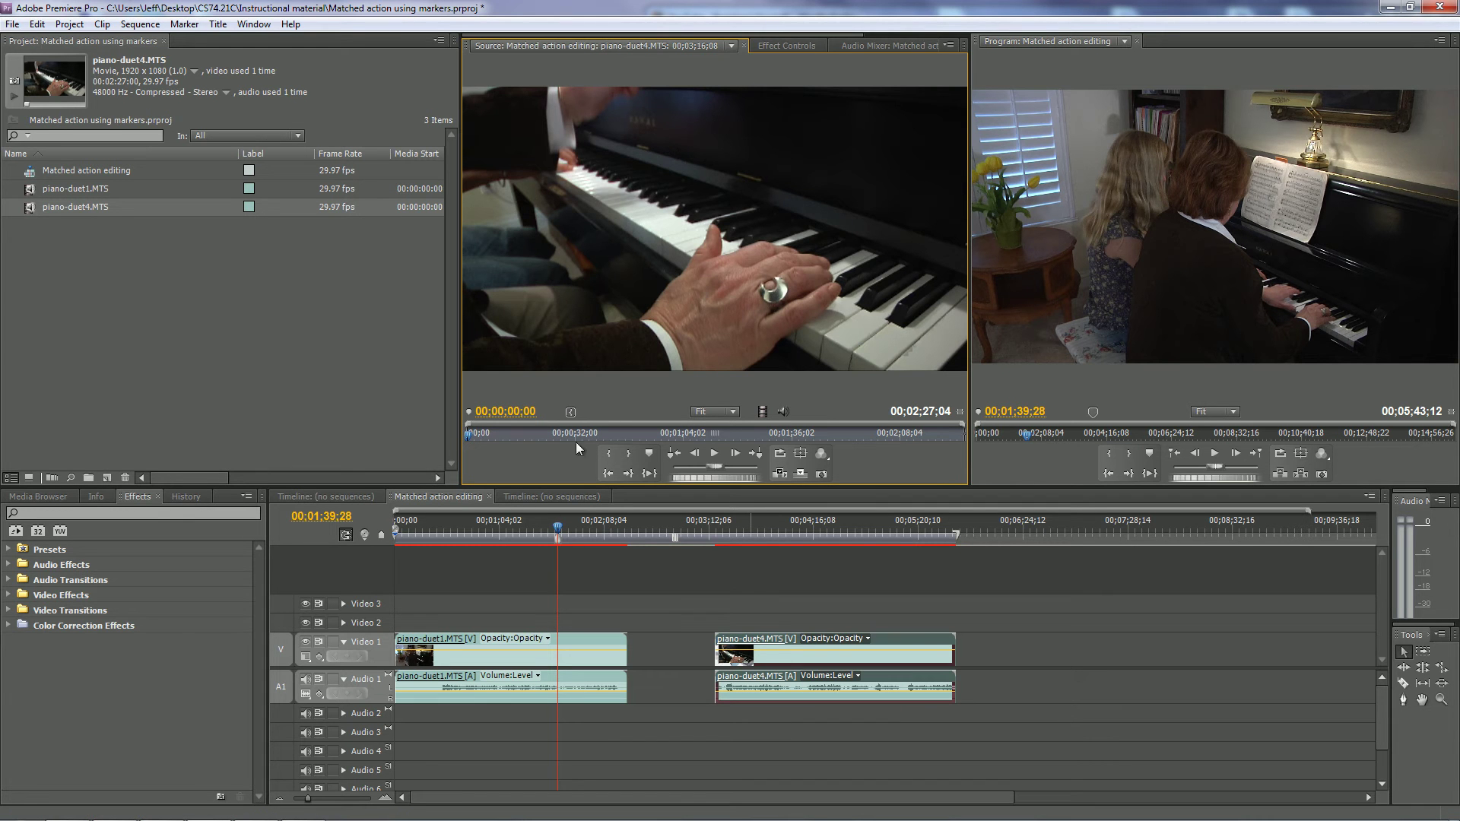
Scrub and play the close-up, stopping at 00;00;11;22 on the matching hand action.
{"action": "left_click_drag", "start_coordinate": [465, 438], "coordinate": [492, 434]}
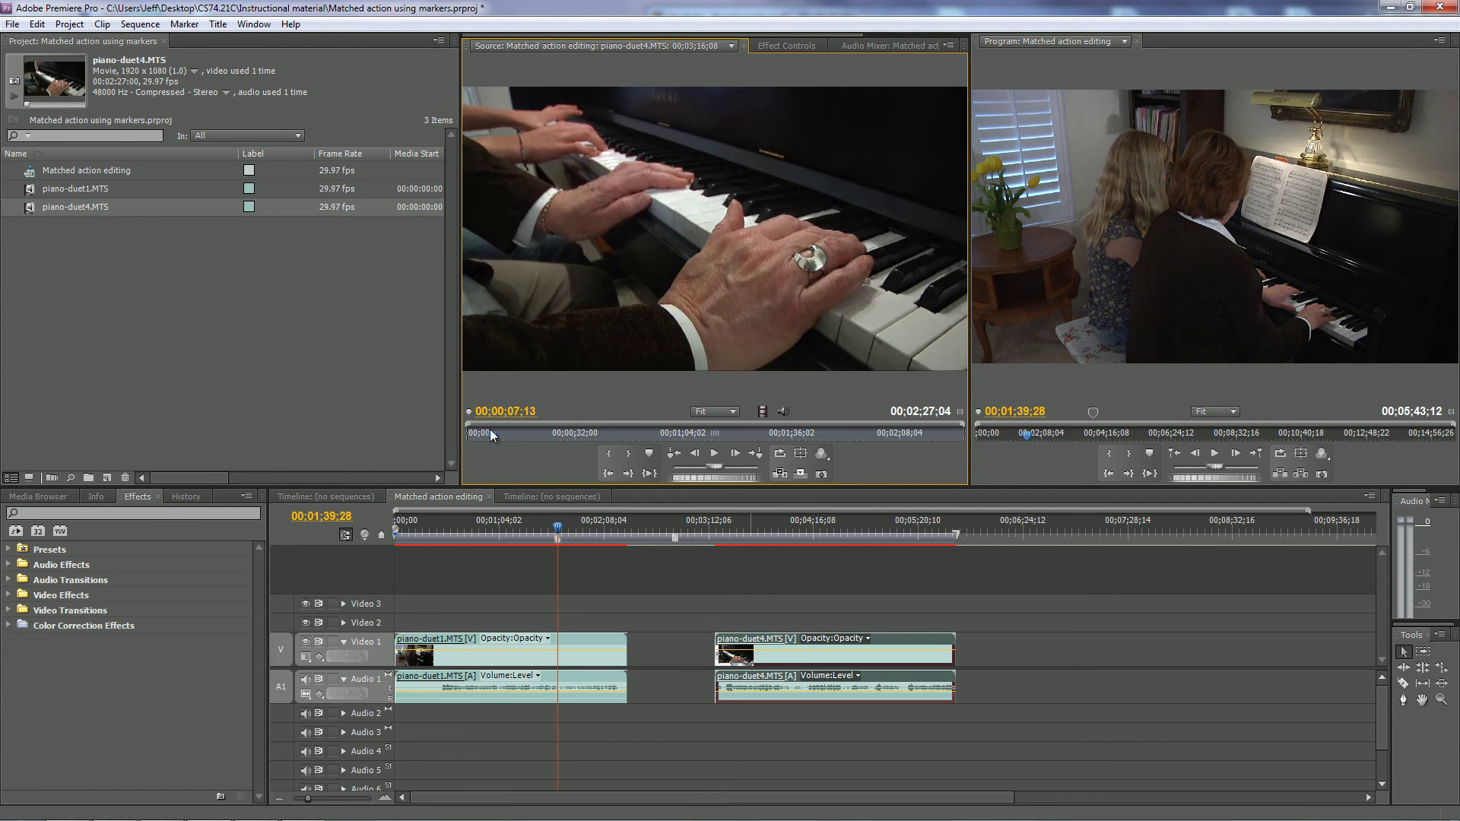
{"action": "left_click", "coordinate": [714, 456]}
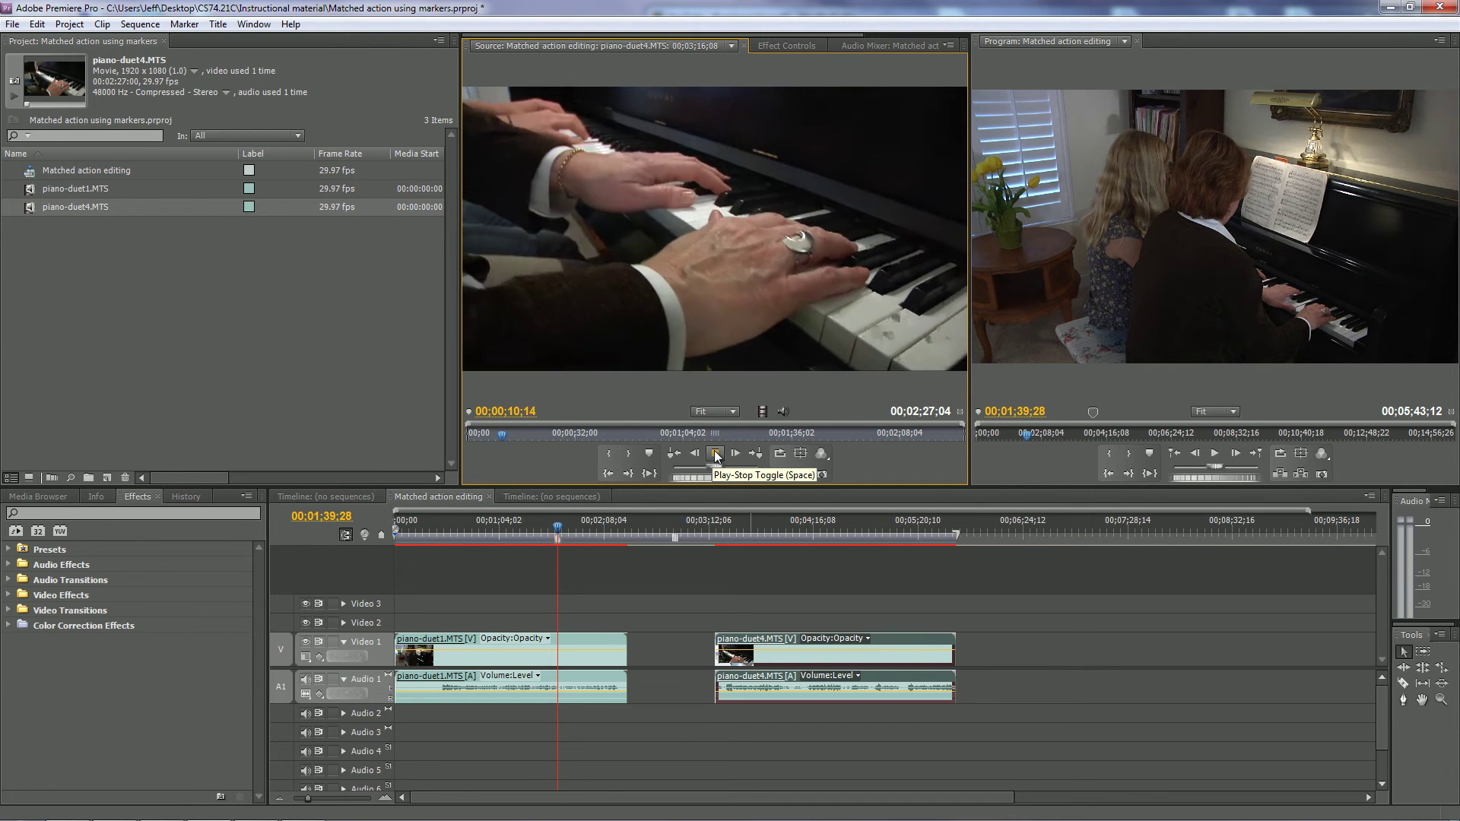
{"action": "left_click", "coordinate": [715, 457]}
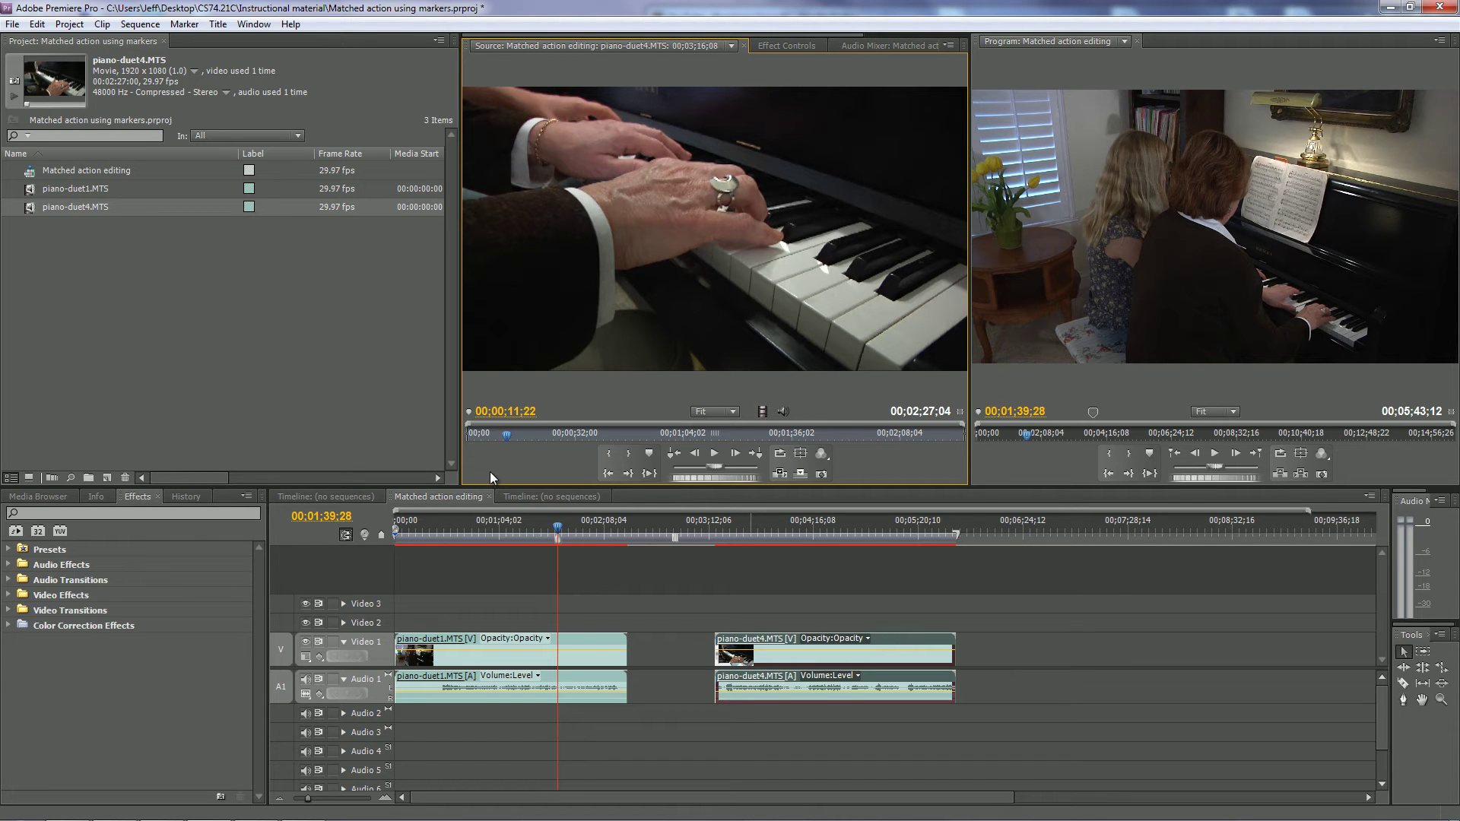
Mark the close-up at 00;00;11;22, then verify it with Go to Clip Marker > Previous.
{"action": "left_click", "coordinate": [650, 455]}
{"action": "left_click", "coordinate": [583, 416]}
{"action": "left_click", "coordinate": [515, 436]}
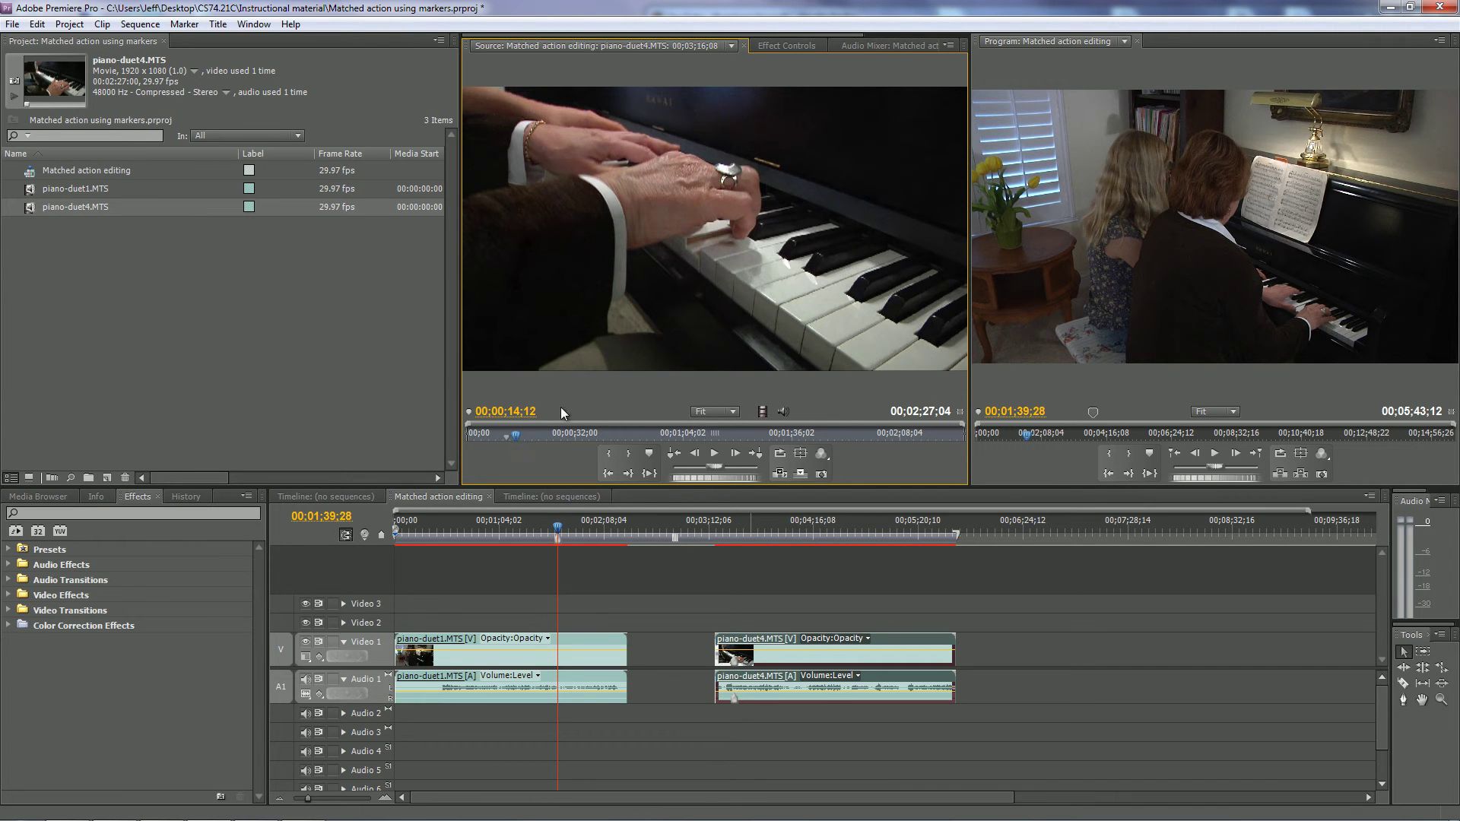
{"action": "right_click", "coordinate": [502, 438]}
{"action": "mouse_move", "coordinate": [536, 450]}
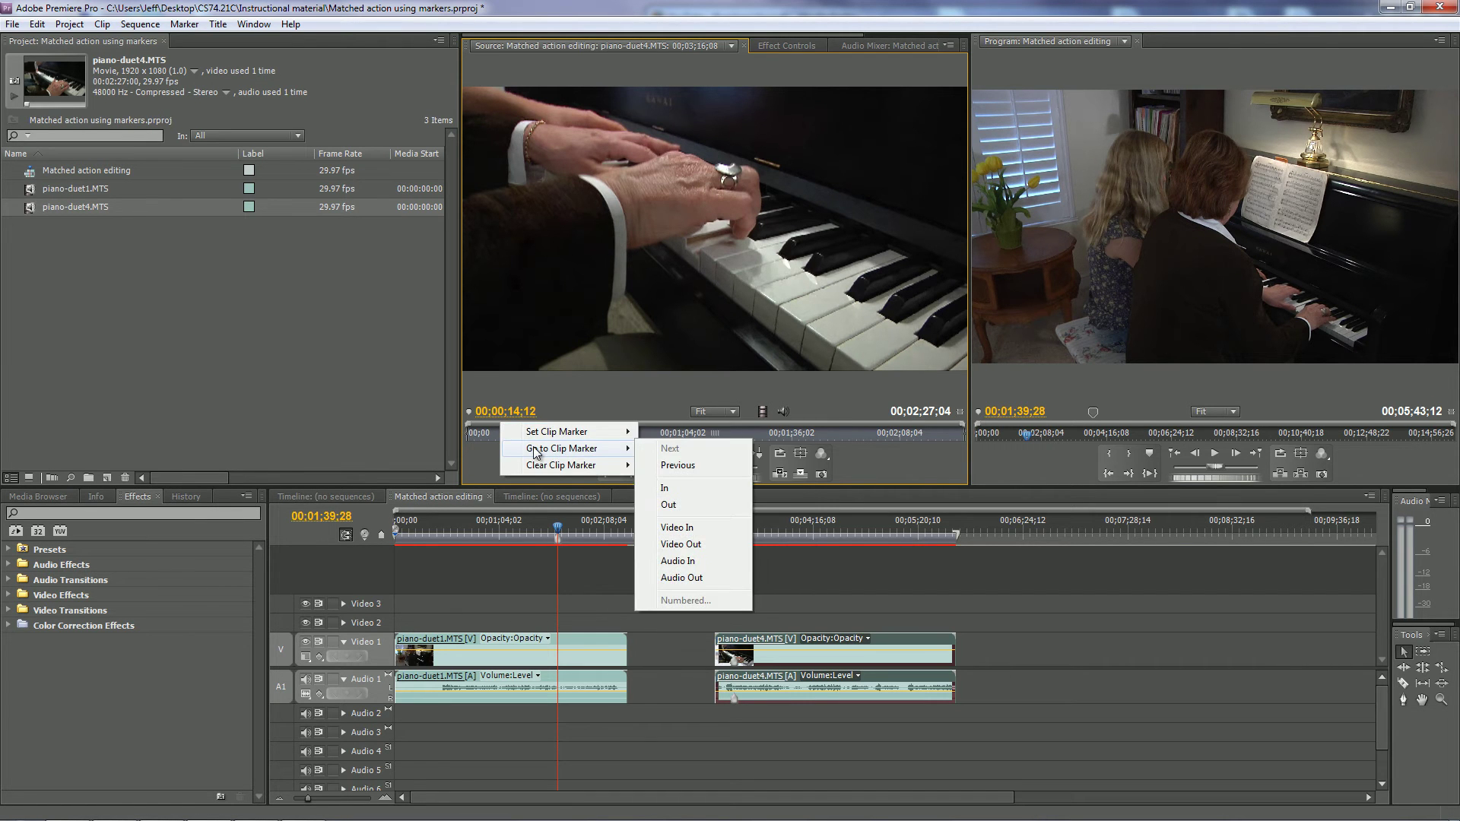
{"action": "left_click", "coordinate": [677, 465]}
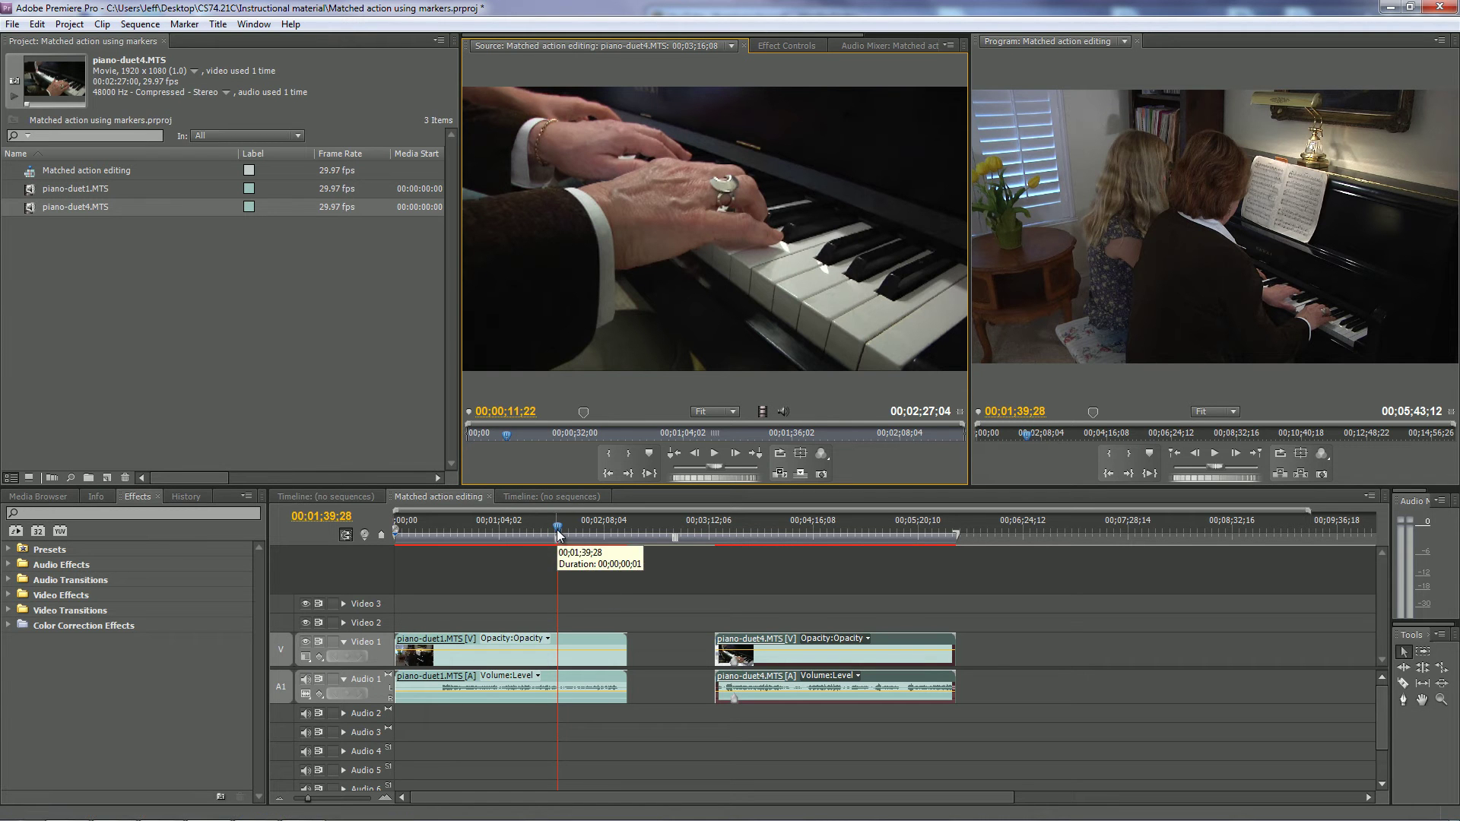
Put piano-duet4's video on Video 2 and audio on Audio 2, shifting it about 30 seconds earlier.
{"action": "left_click_drag", "start_coordinate": [557, 532], "coordinate": [501, 532]}
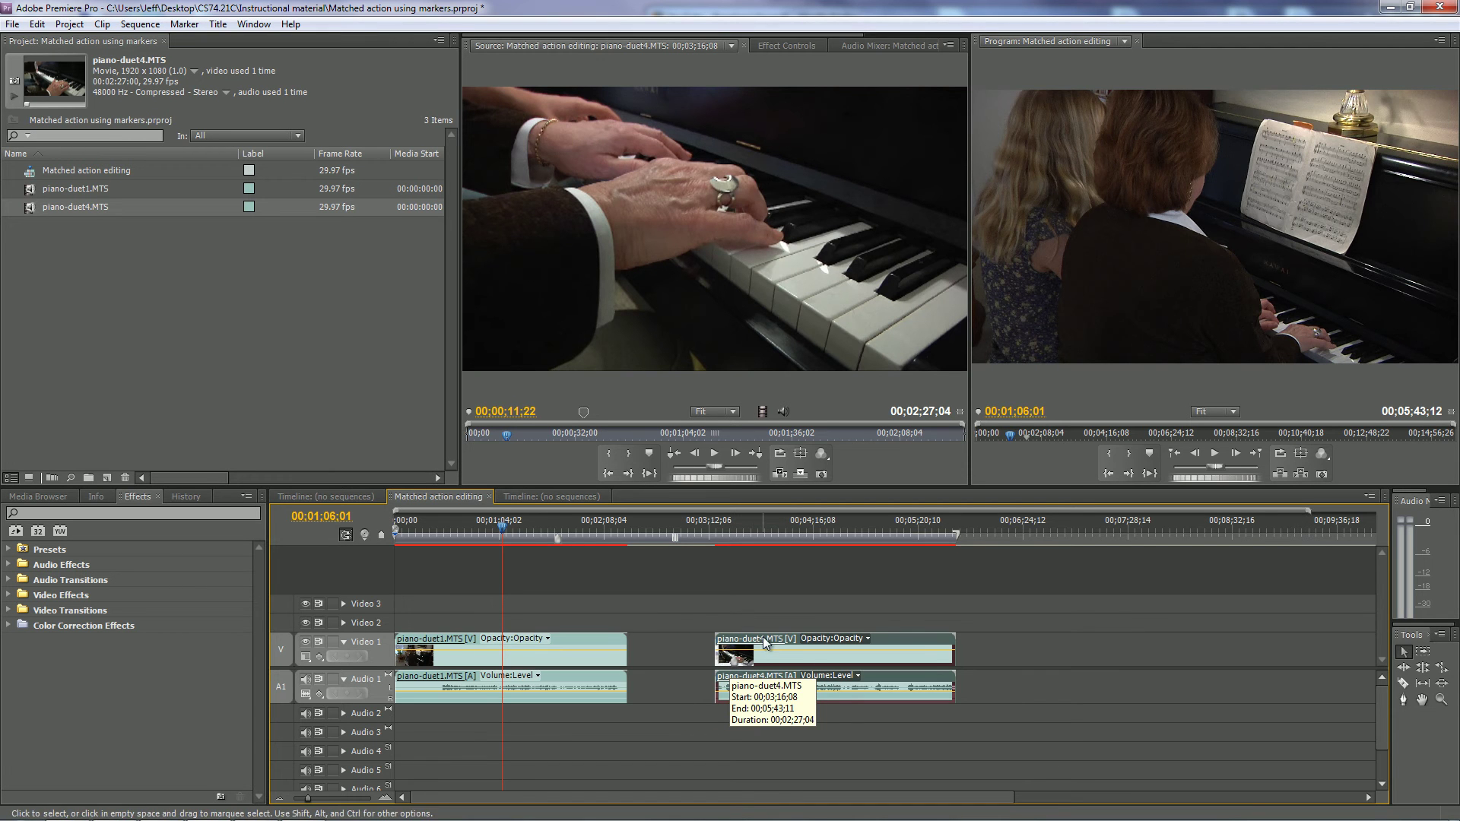
{"action": "left_click_drag", "start_coordinate": [764, 650], "coordinate": [764, 625]}
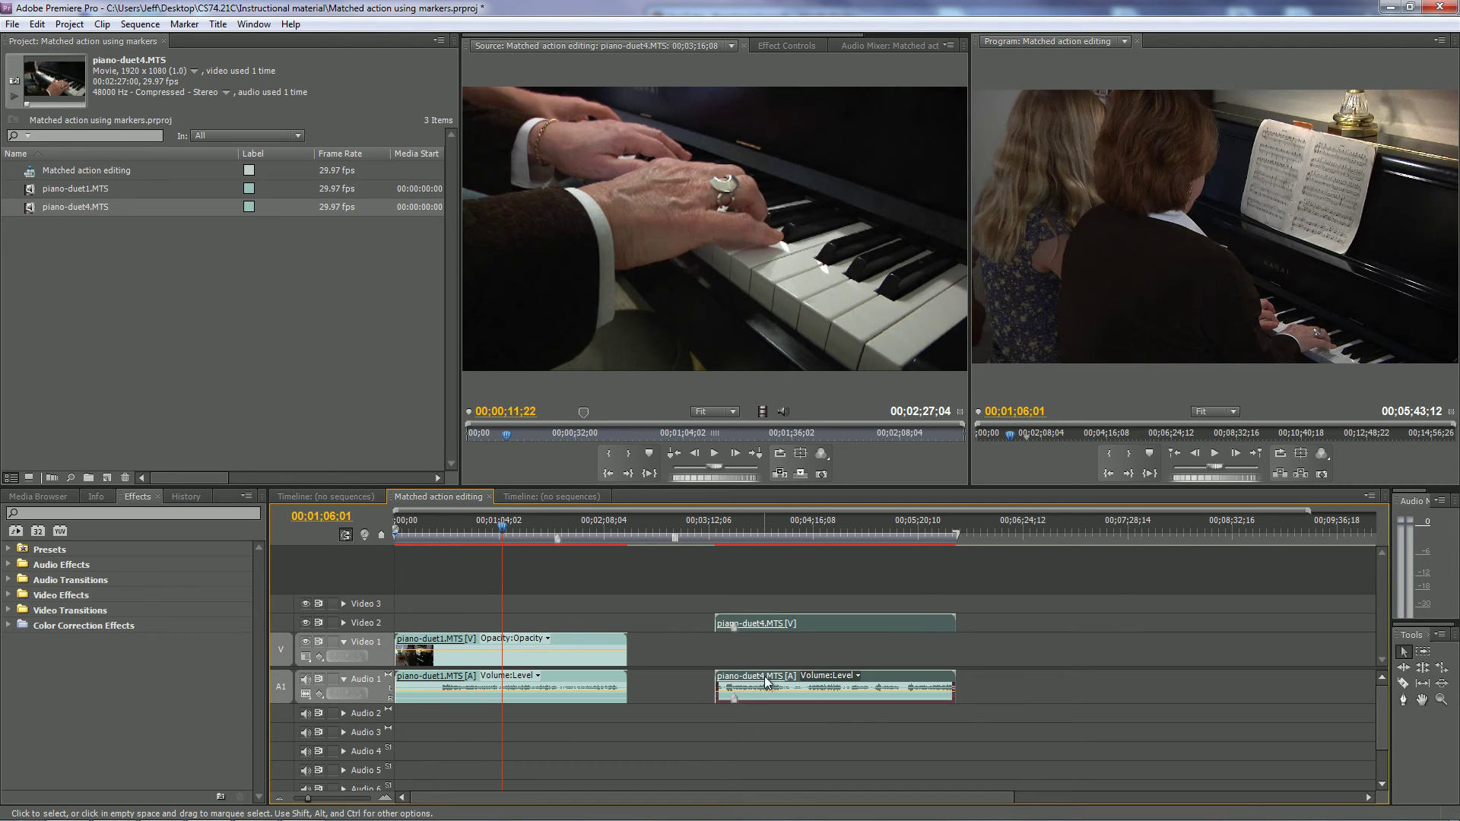
{"action": "left_click_drag", "start_coordinate": [762, 691], "coordinate": [762, 716]}
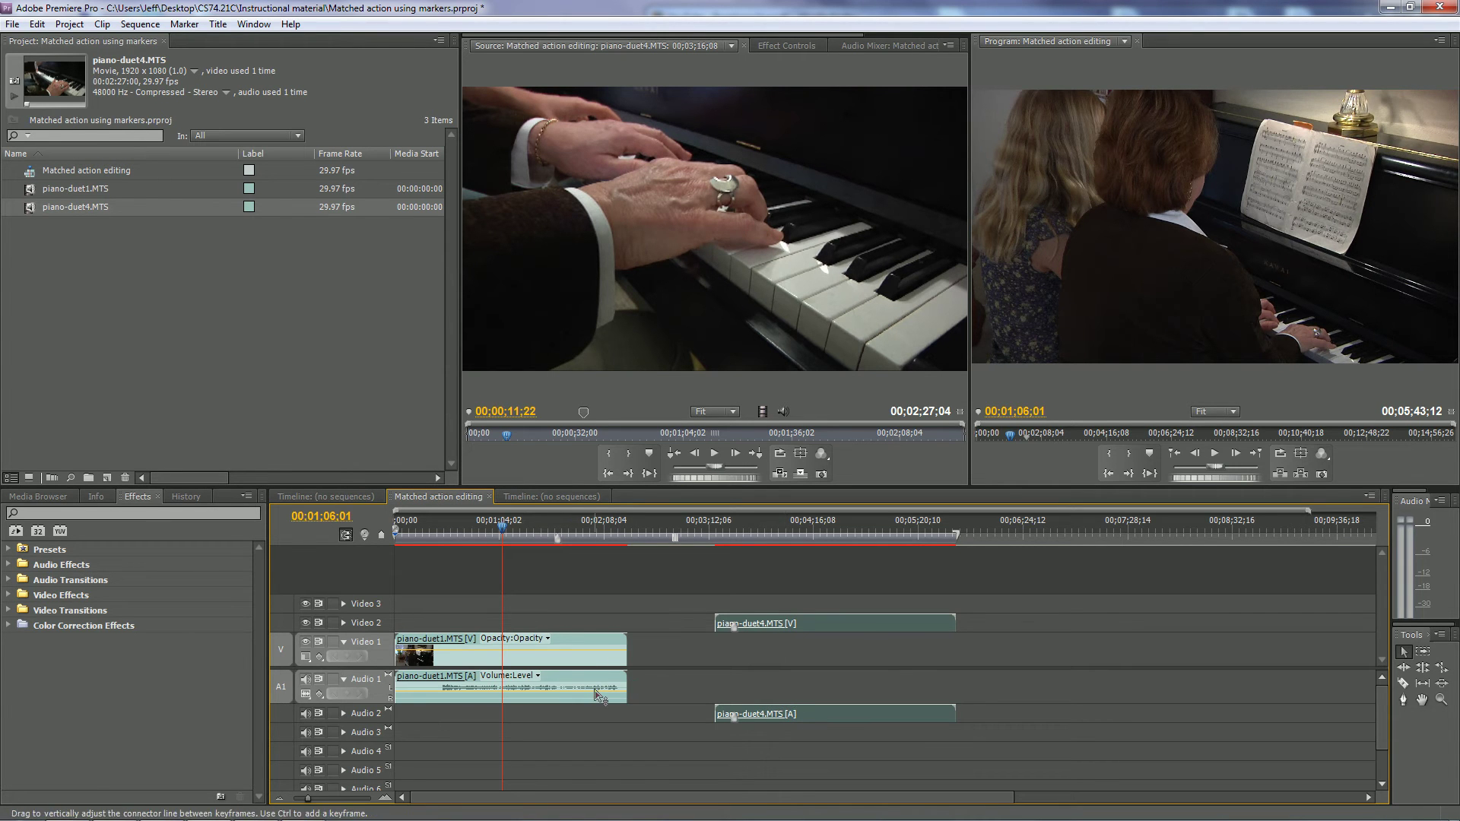
{"action": "mouse_move", "coordinate": [871, 625]}
{"action": "left_mouse_down"}
{"action": "mouse_move", "coordinate": [596, 625]}
{"action": "mouse_move", "coordinate": [851, 630]}
{"action": "left_mouse_up"}
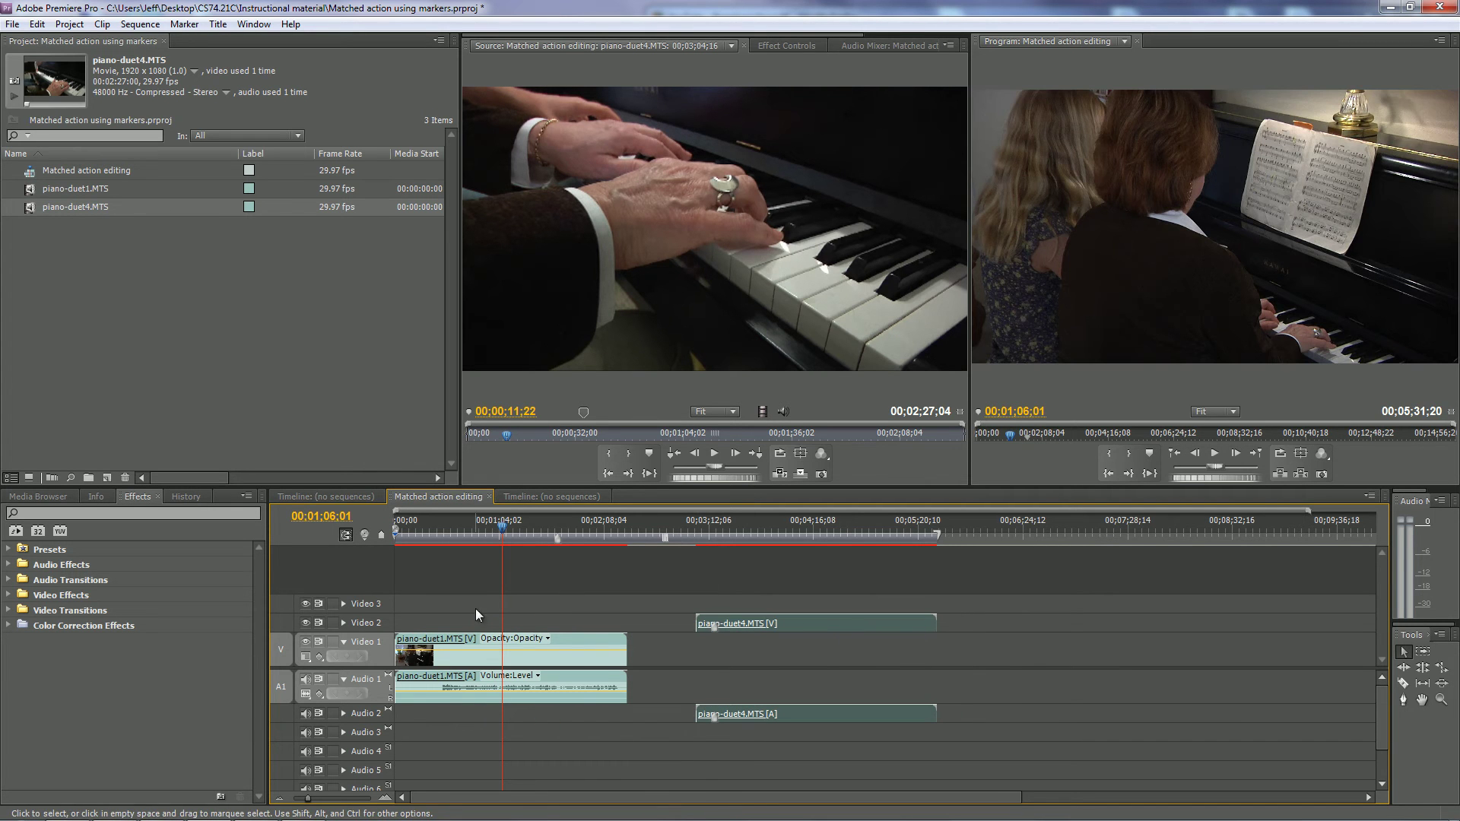
Expand Video 2 and drag the piano-duet4 close-up to a new position on the track.
{"action": "left_click", "coordinate": [344, 622]}
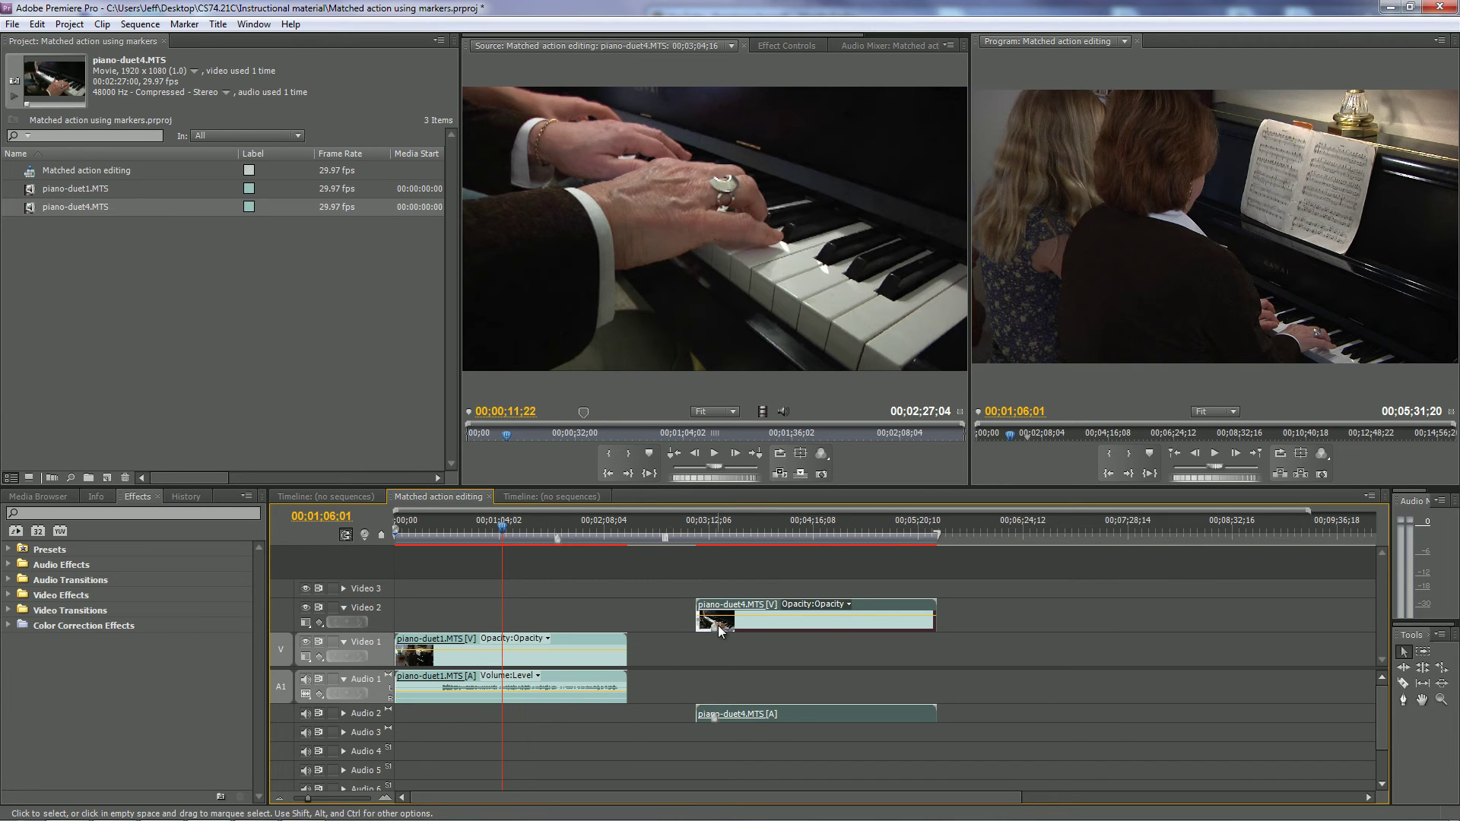
{"action": "mouse_move", "coordinate": [874, 609]}
{"action": "left_mouse_down"}
{"action": "mouse_move", "coordinate": [699, 612]}
{"action": "mouse_move", "coordinate": [746, 620]}
{"action": "mouse_move", "coordinate": [716, 610]}
{"action": "left_mouse_up"}
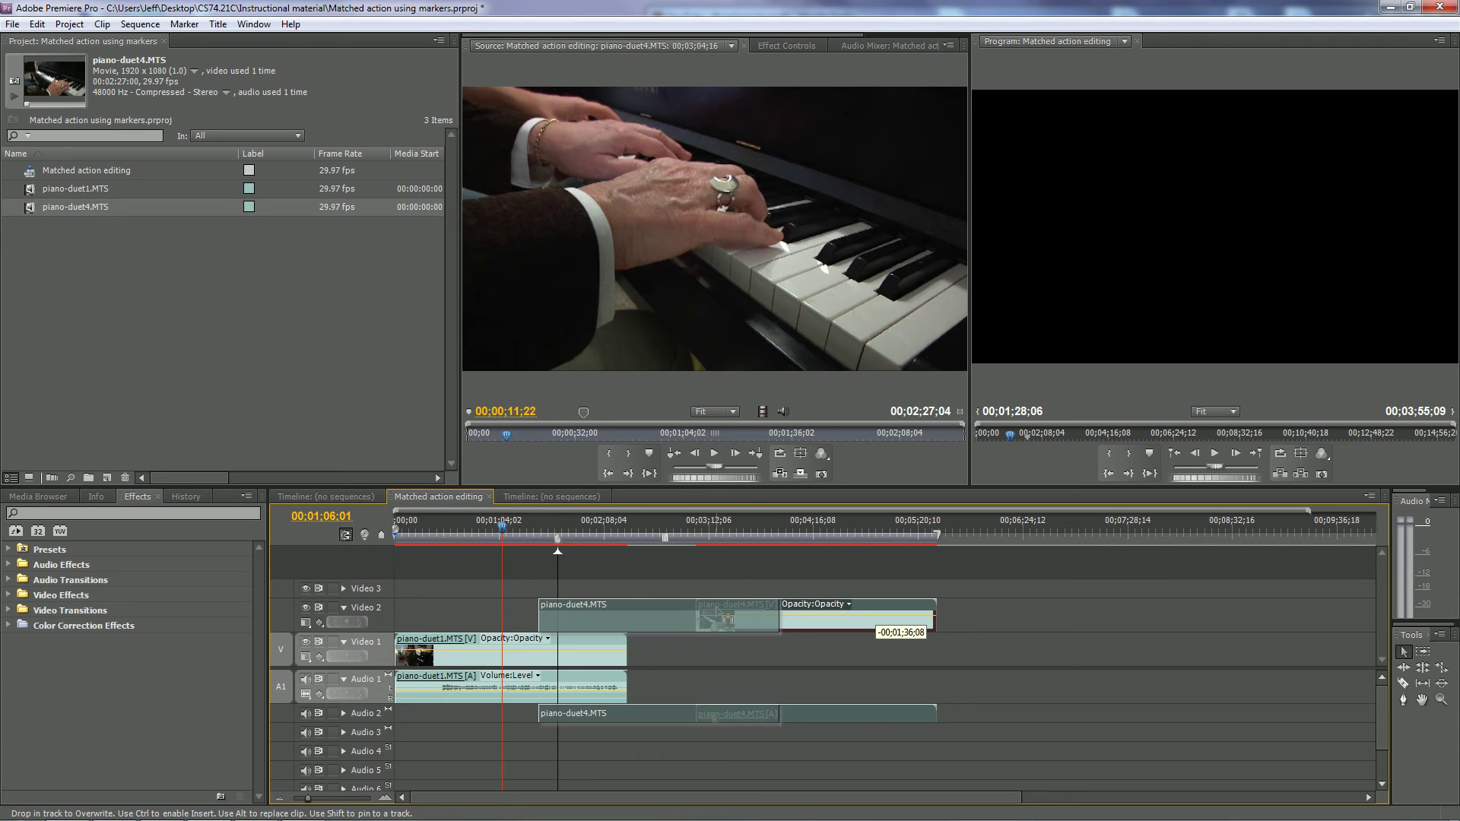
{"action": "left_click_drag", "start_coordinate": [717, 610], "coordinate": [832, 617]}
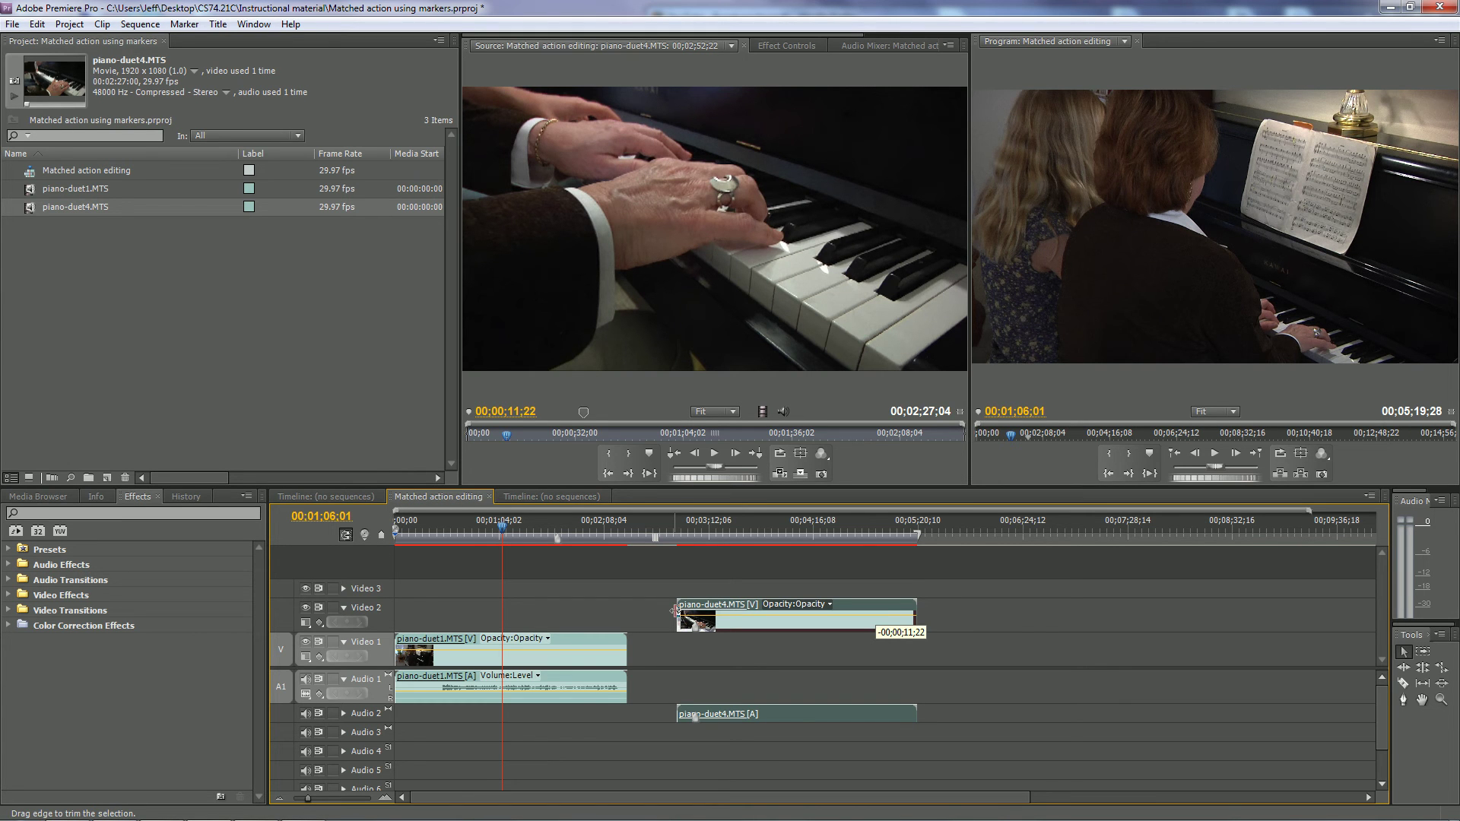
Trim 11;22 off the close-up's head, snap it to the playhead, then restore the trimmed head.
{"action": "left_click_drag", "start_coordinate": [676, 610], "coordinate": [697, 614]}
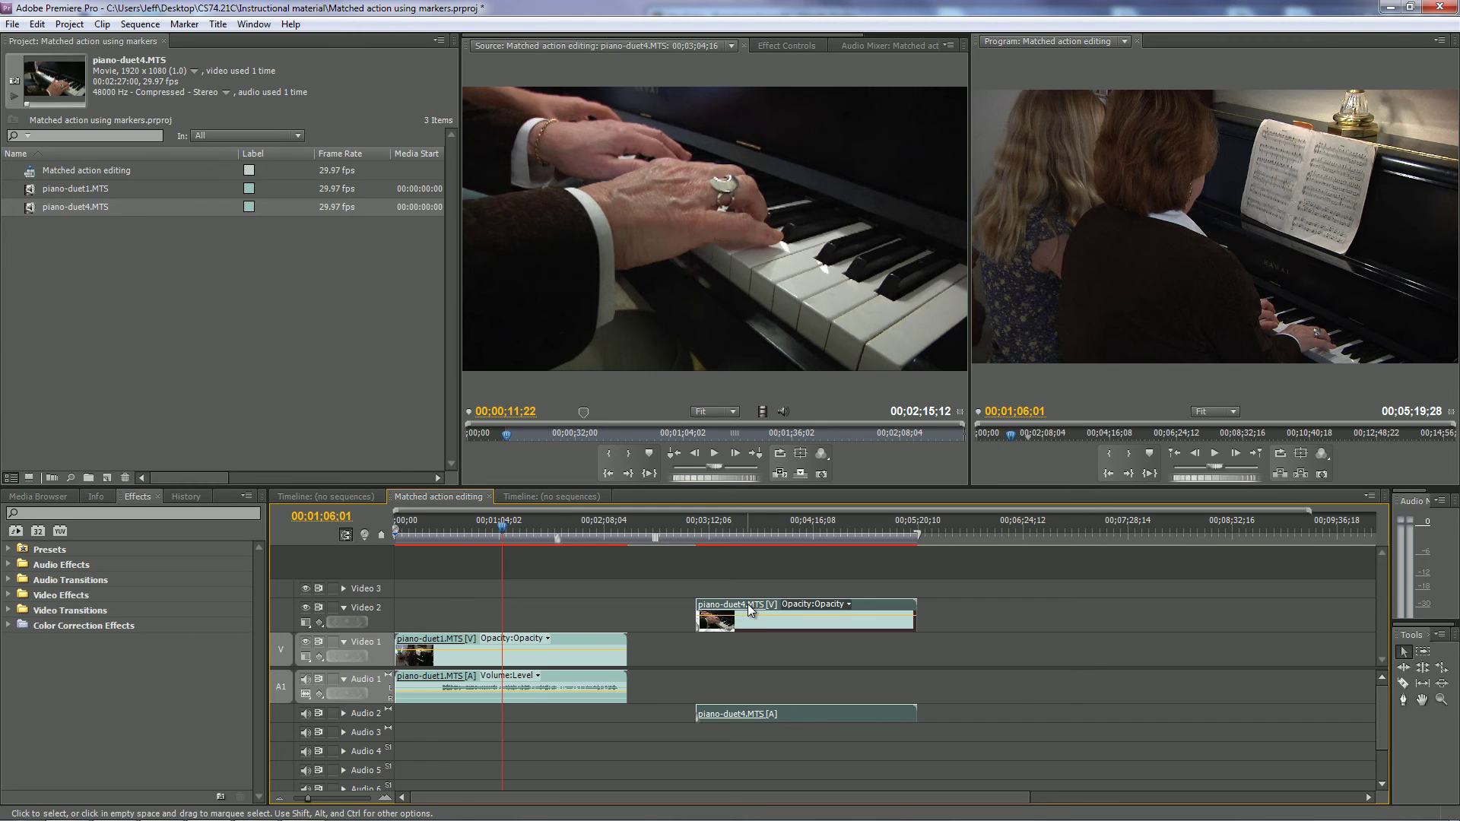
{"action": "left_click_drag", "start_coordinate": [749, 608], "coordinate": [680, 615]}
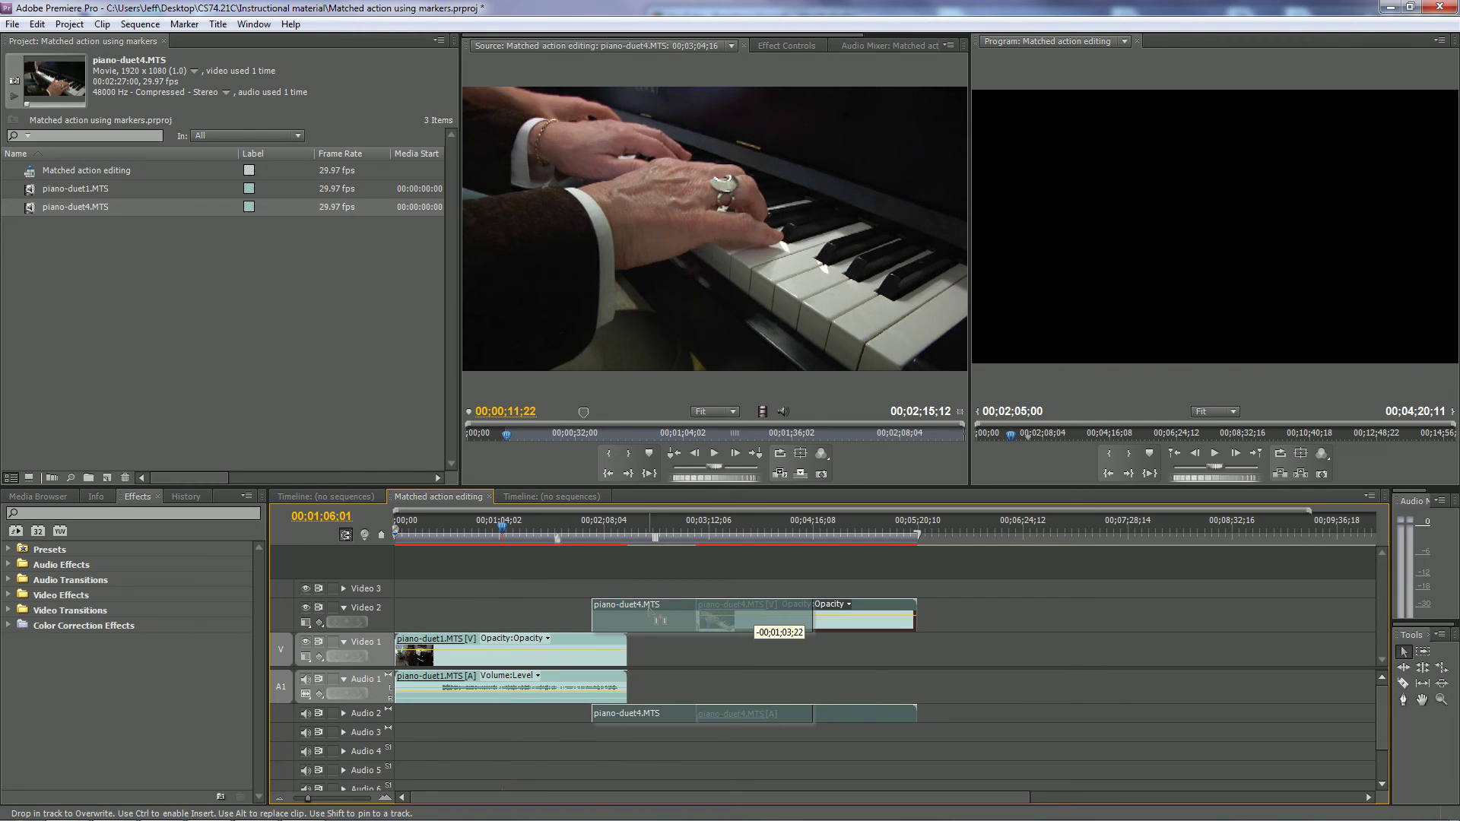
{"action": "left_click_drag", "start_coordinate": [644, 608], "coordinate": [622, 610]}
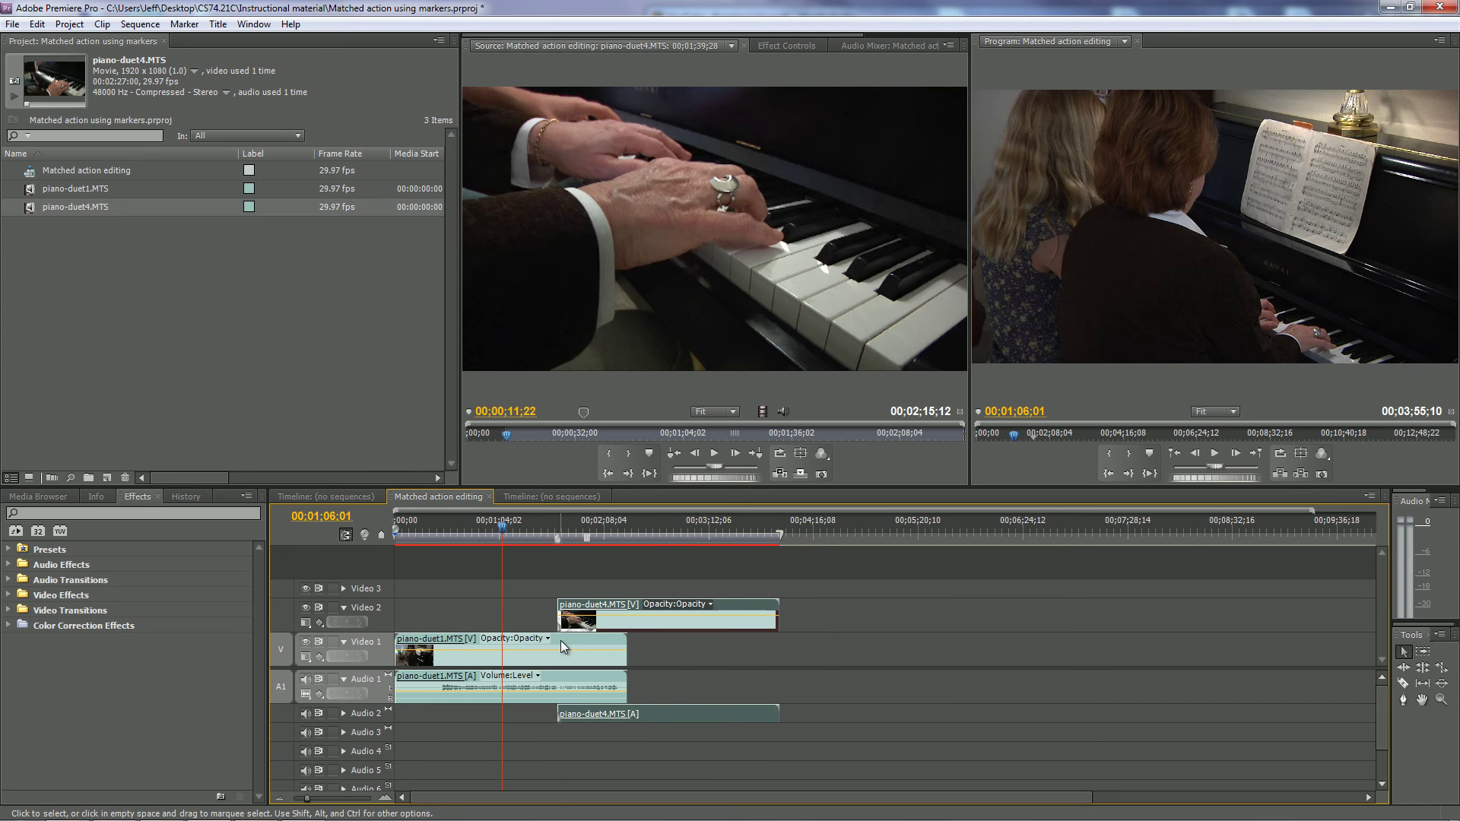
{"action": "left_click_drag", "start_coordinate": [558, 614], "coordinate": [539, 615]}
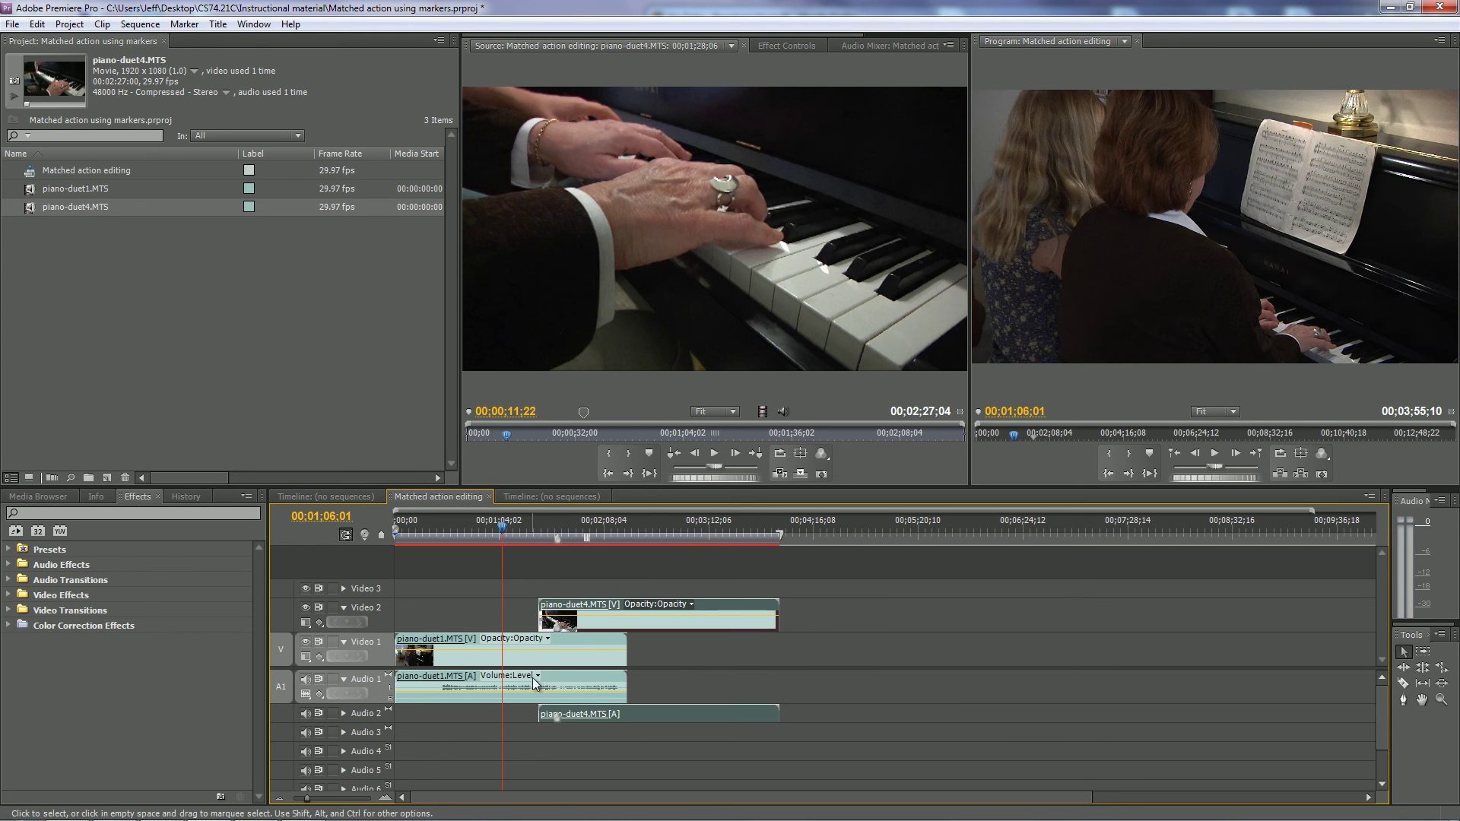
Play the sequence from about 01;16;22 and mute the close-up's Audio 2 track.
{"action": "left_click", "coordinate": [517, 527]}
{"action": "key", "text": "space"}
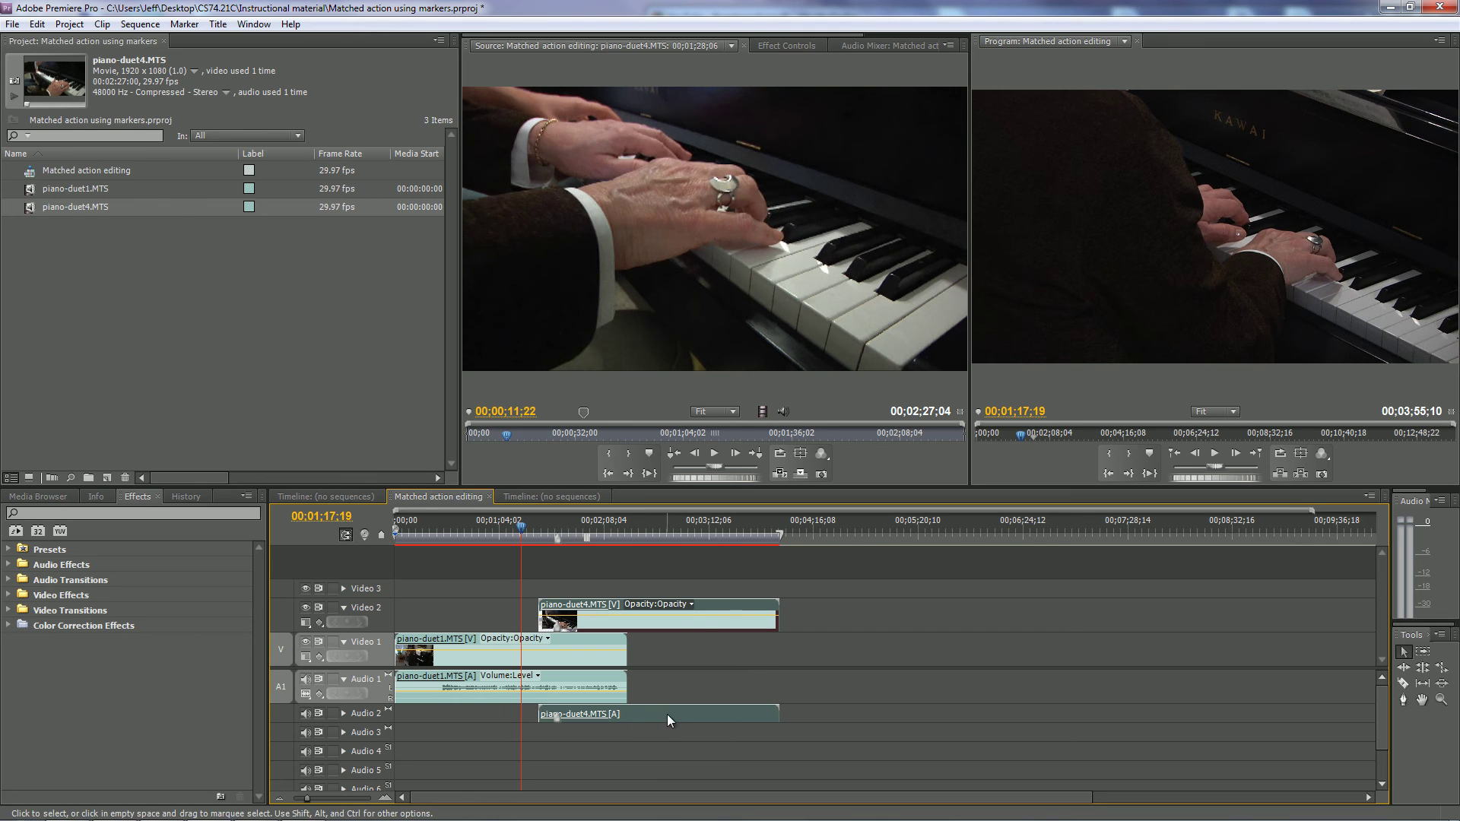
{"action": "left_click", "coordinate": [304, 712]}
Review the overlap where the close-up takes over, leaving the playhead at 01;33;14.
{"action": "left_click_drag", "start_coordinate": [519, 526], "coordinate": [546, 541]}
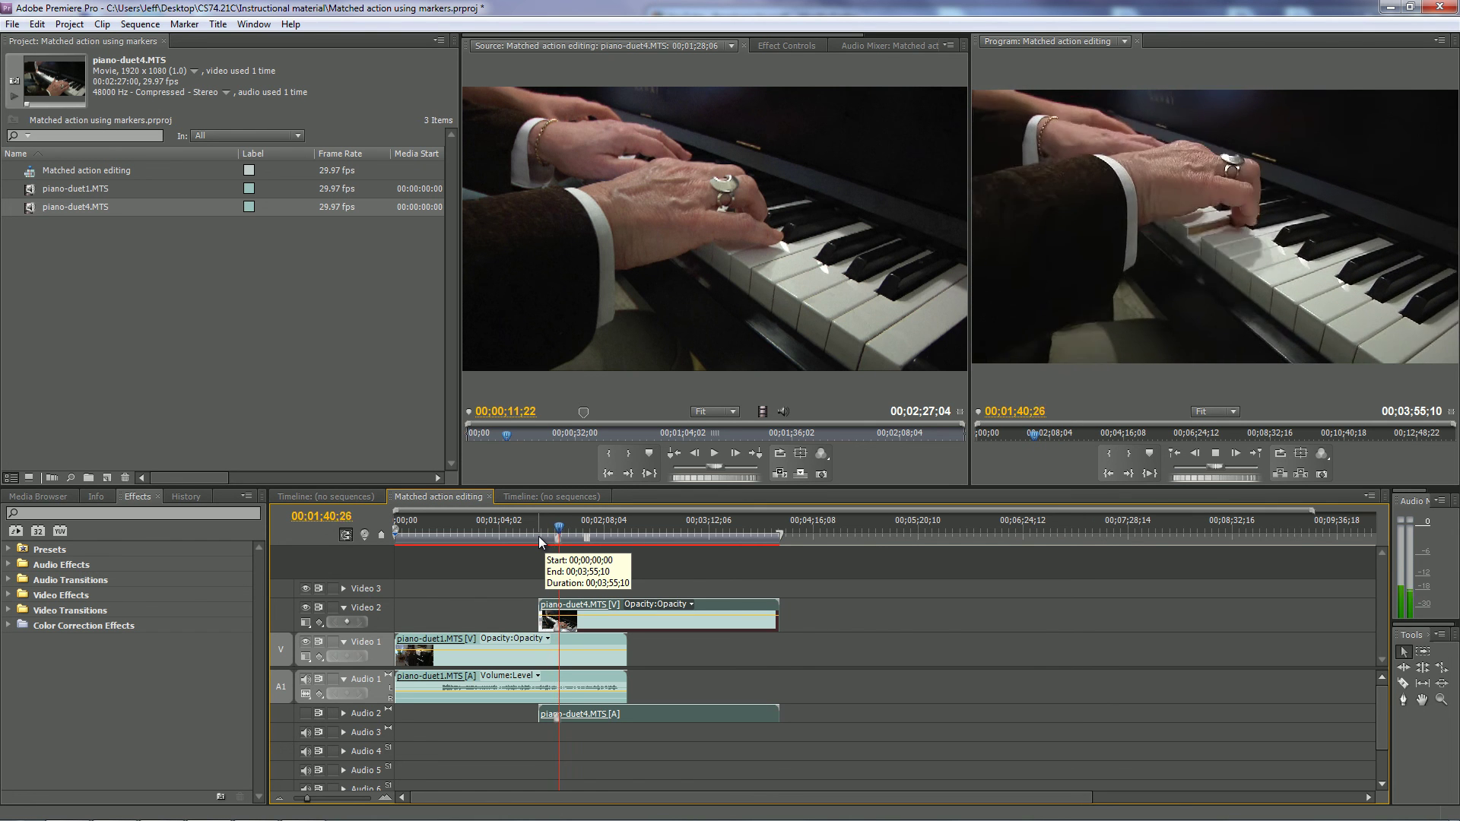
{"action": "key", "text": "space"}
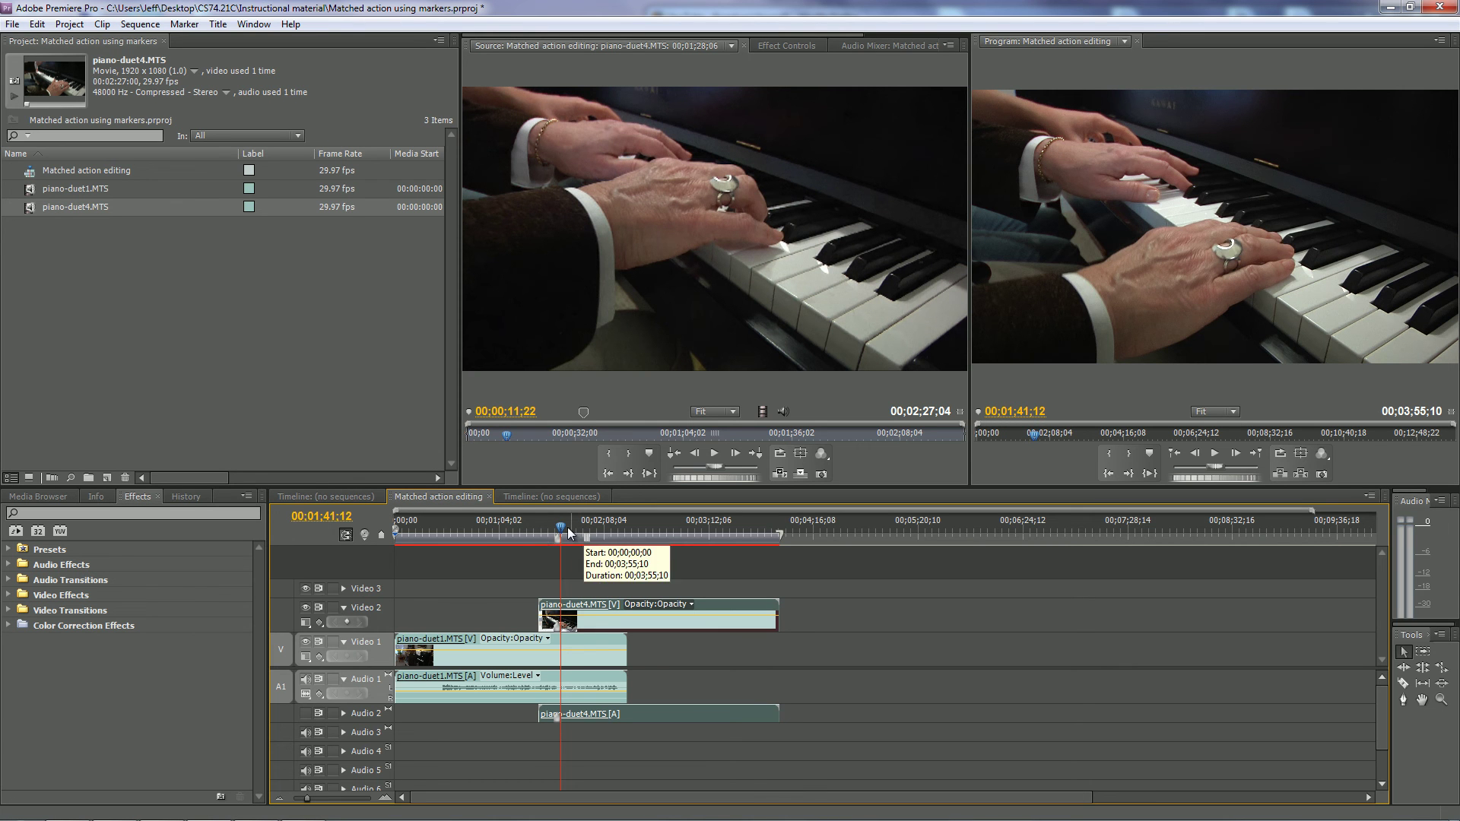
{"action": "left_click", "coordinate": [553, 533]}
{"action": "key", "text": "space"}
{"action": "left_click", "coordinate": [547, 532]}
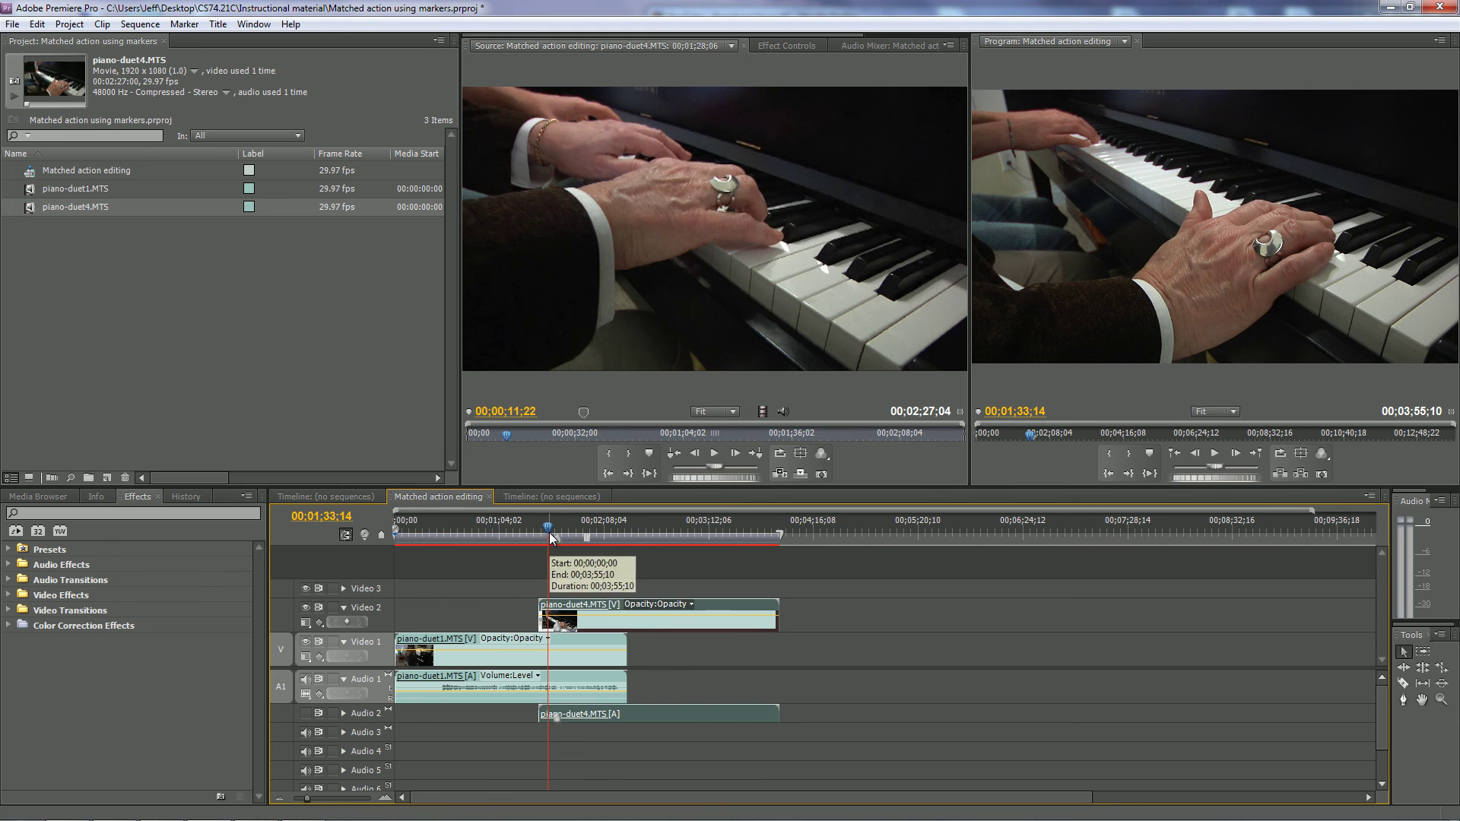
Find frame 01;37;29 and trim the close-up's head so it starts there.
{"action": "left_click", "coordinate": [552, 534]}
{"action": "left_click_drag", "start_coordinate": [552, 534], "coordinate": [557, 537]}
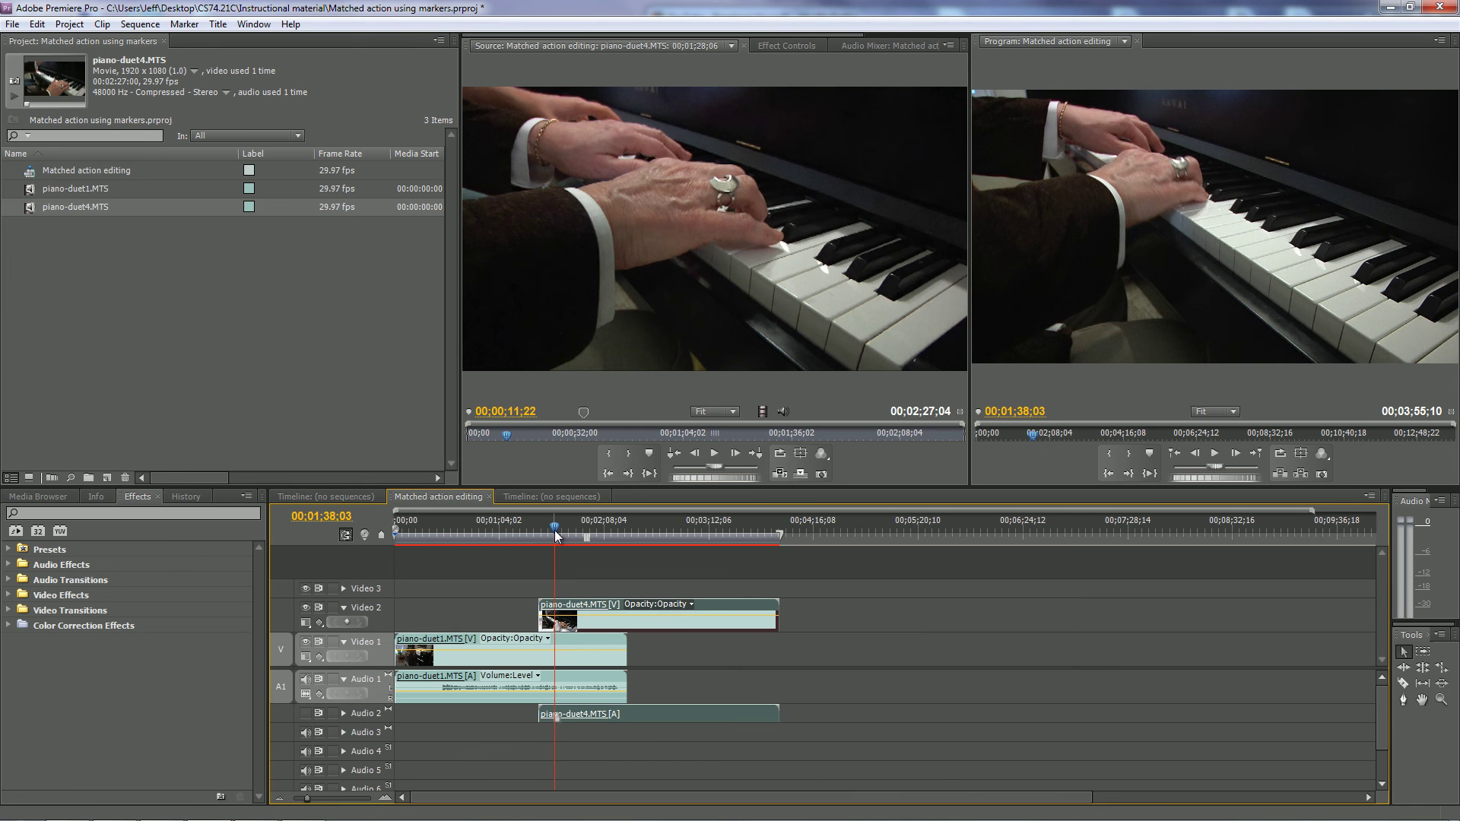
{"action": "key", "text": "Right"}
{"action": "key", "text": "Right"}
{"action": "key", "text": "Right"}
{"action": "key", "text": "Right"}
{"action": "key", "text": "Right"}
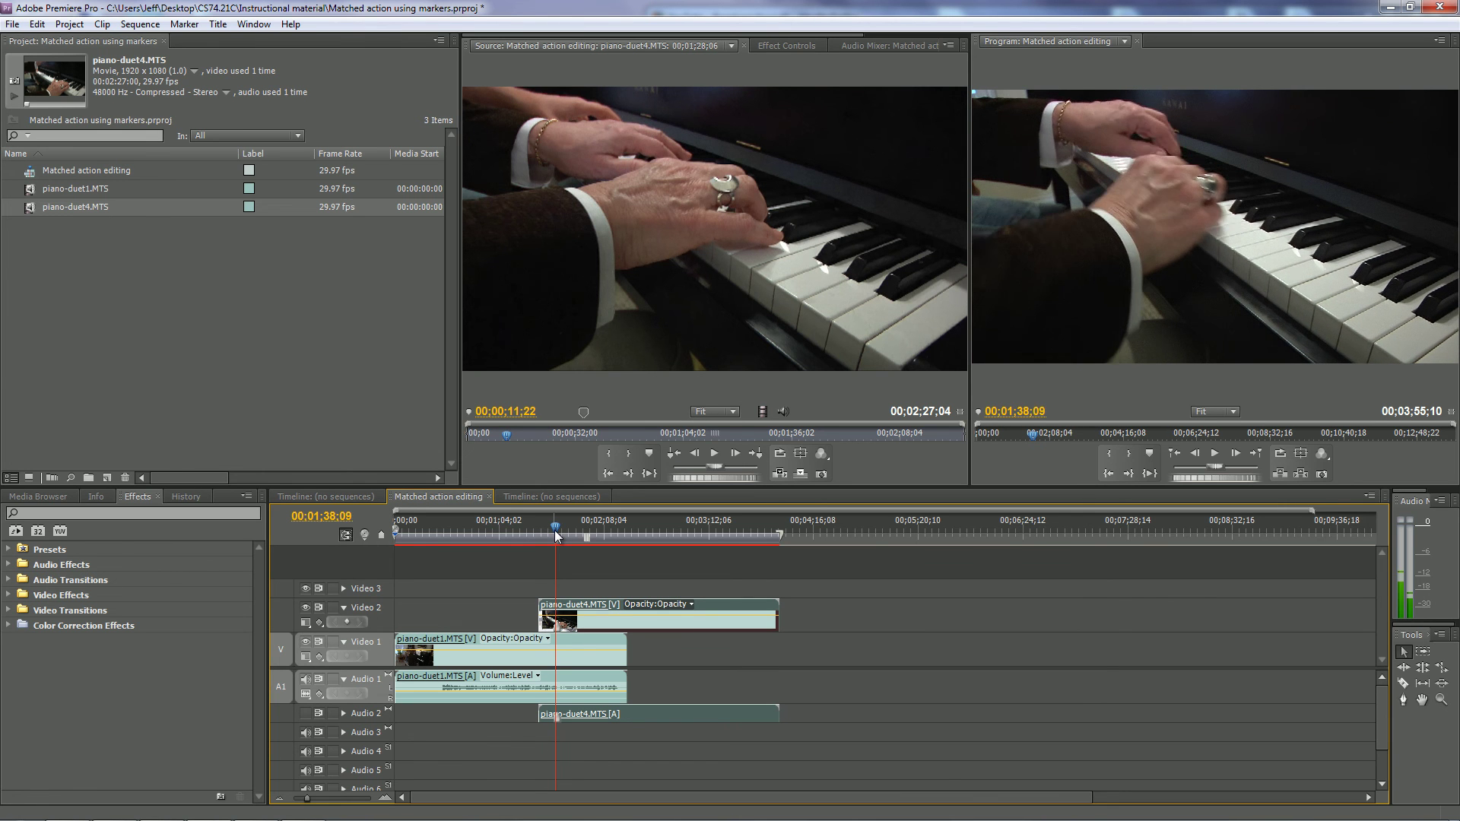
{"action": "key", "text": "Left"}
{"action": "key", "text": "Left"}
{"action": "key", "text": "Left"}
{"action": "key", "text": "Left"}
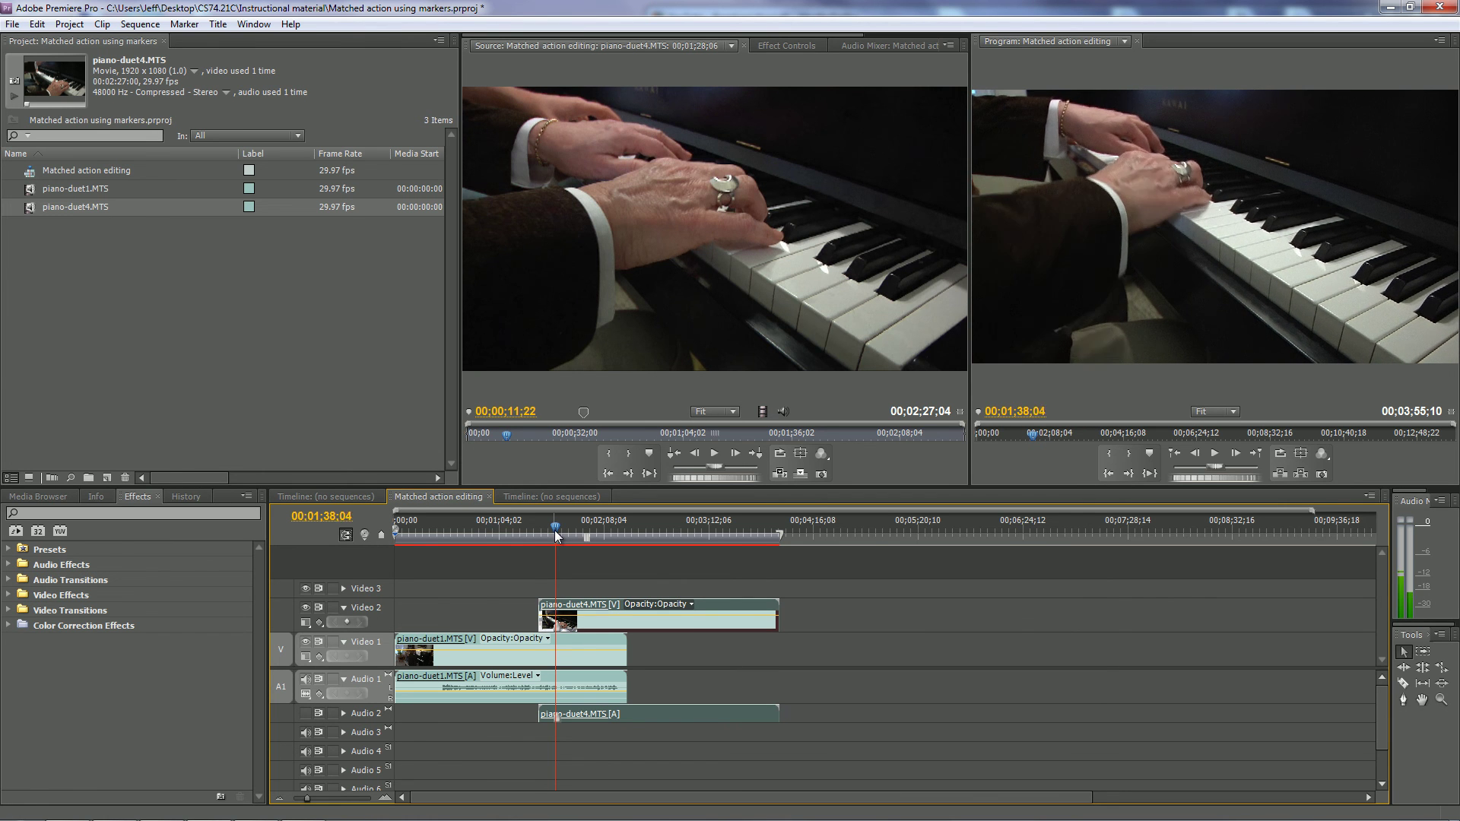
{"action": "key", "text": "Left"}
{"action": "key", "text": "Left"}
{"action": "key", "text": "Left"}
{"action": "key", "text": "Left"}
{"action": "key", "text": "Left"}
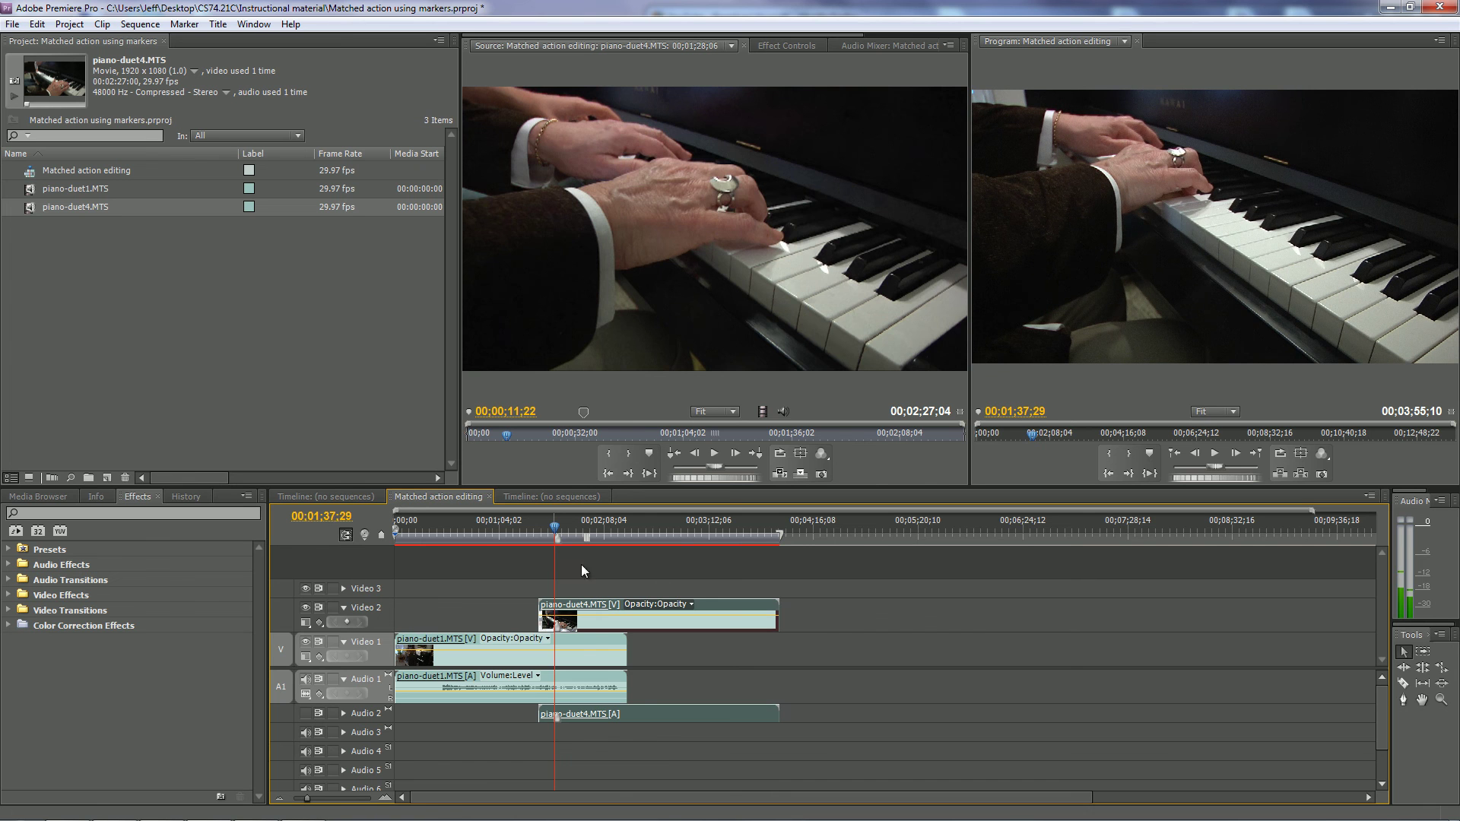
{"action": "left_click_drag", "start_coordinate": [539, 613], "coordinate": [555, 614]}
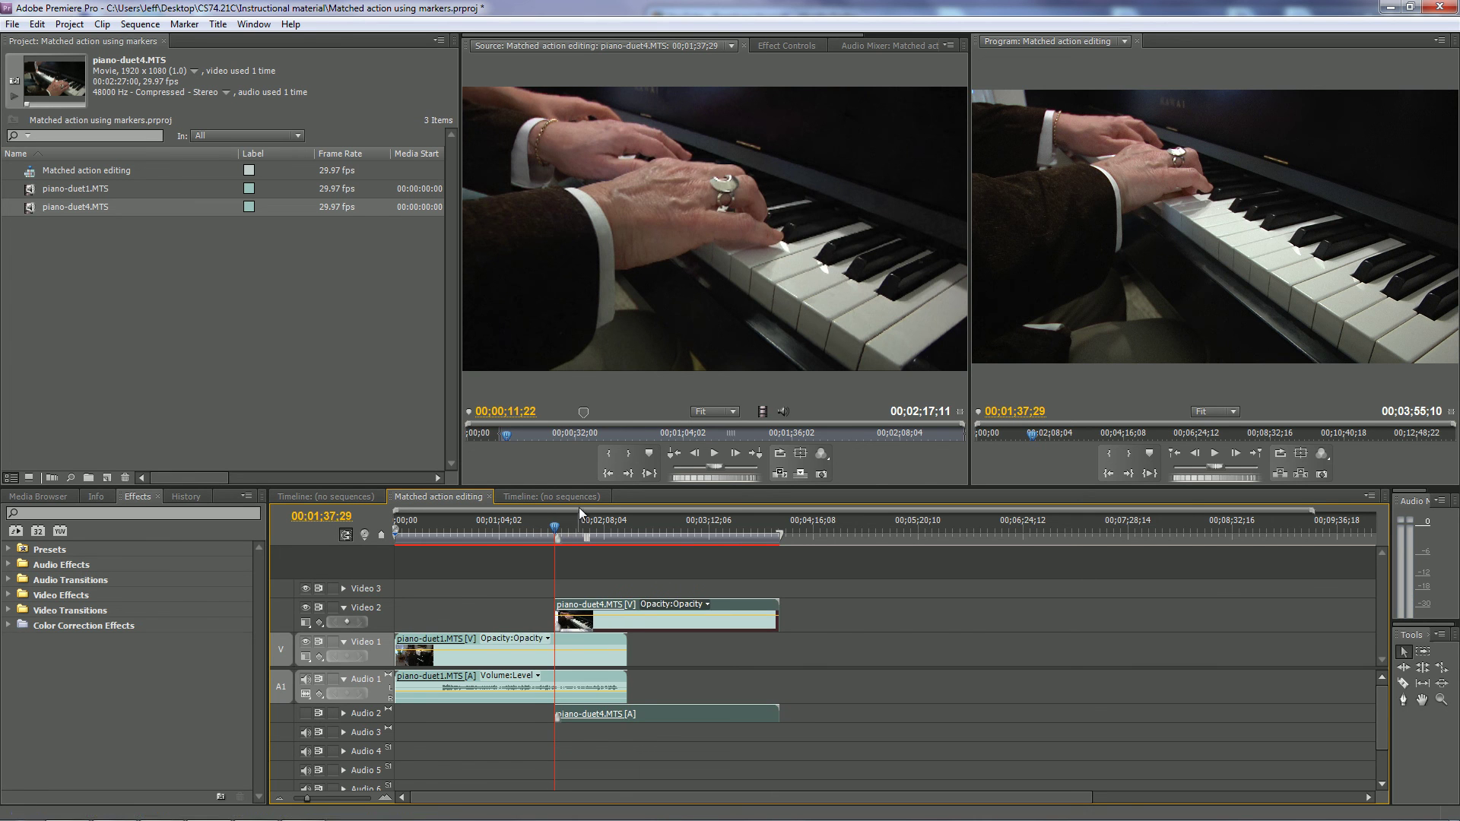
Compare the frames on either side of the cut and play back the matched-action cut.
{"action": "key", "text": "Left"}
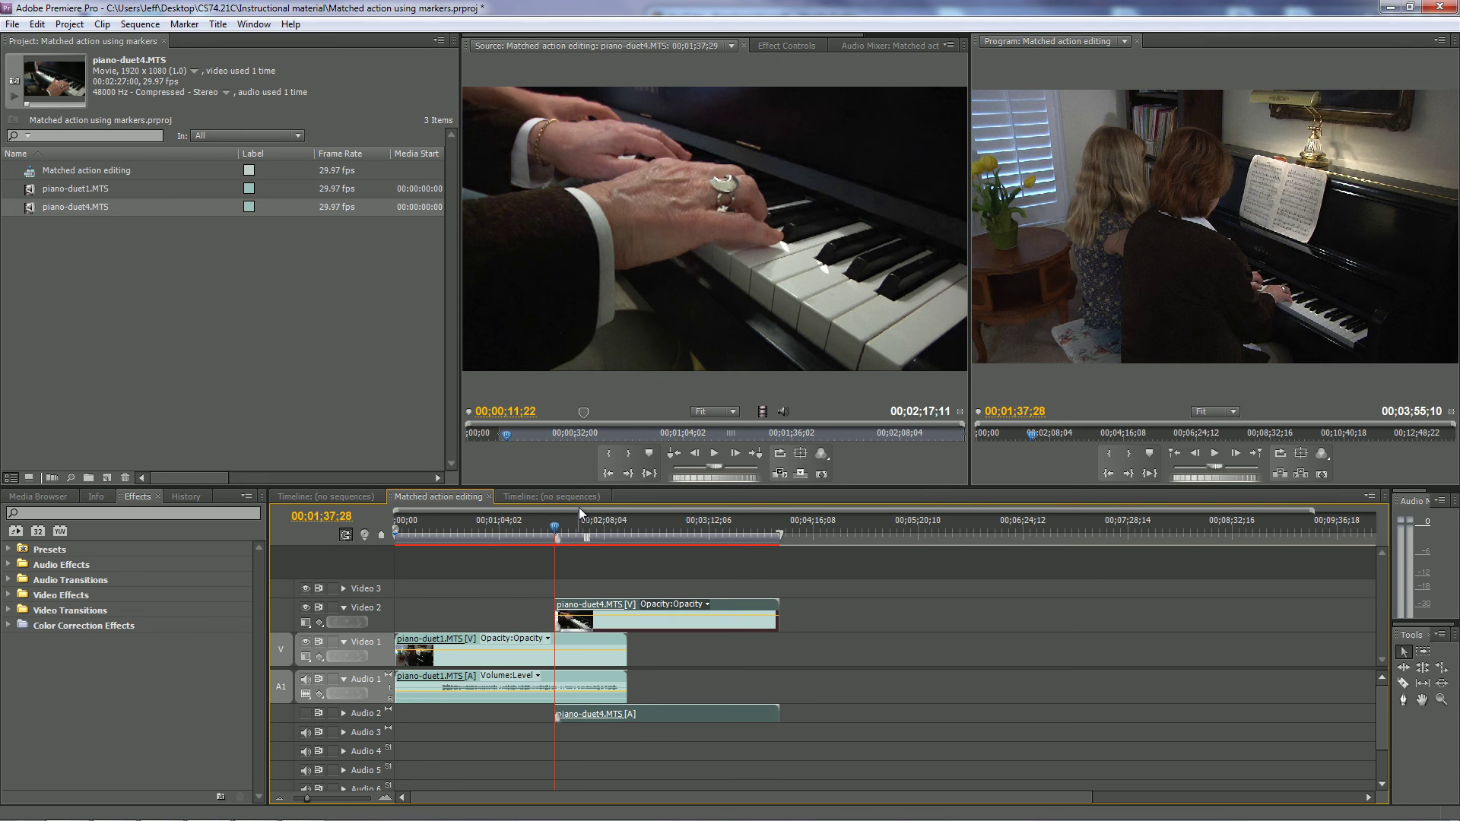
{"action": "key", "text": "Right"}
{"action": "key", "text": "Left"}
{"action": "key", "text": "Right"}
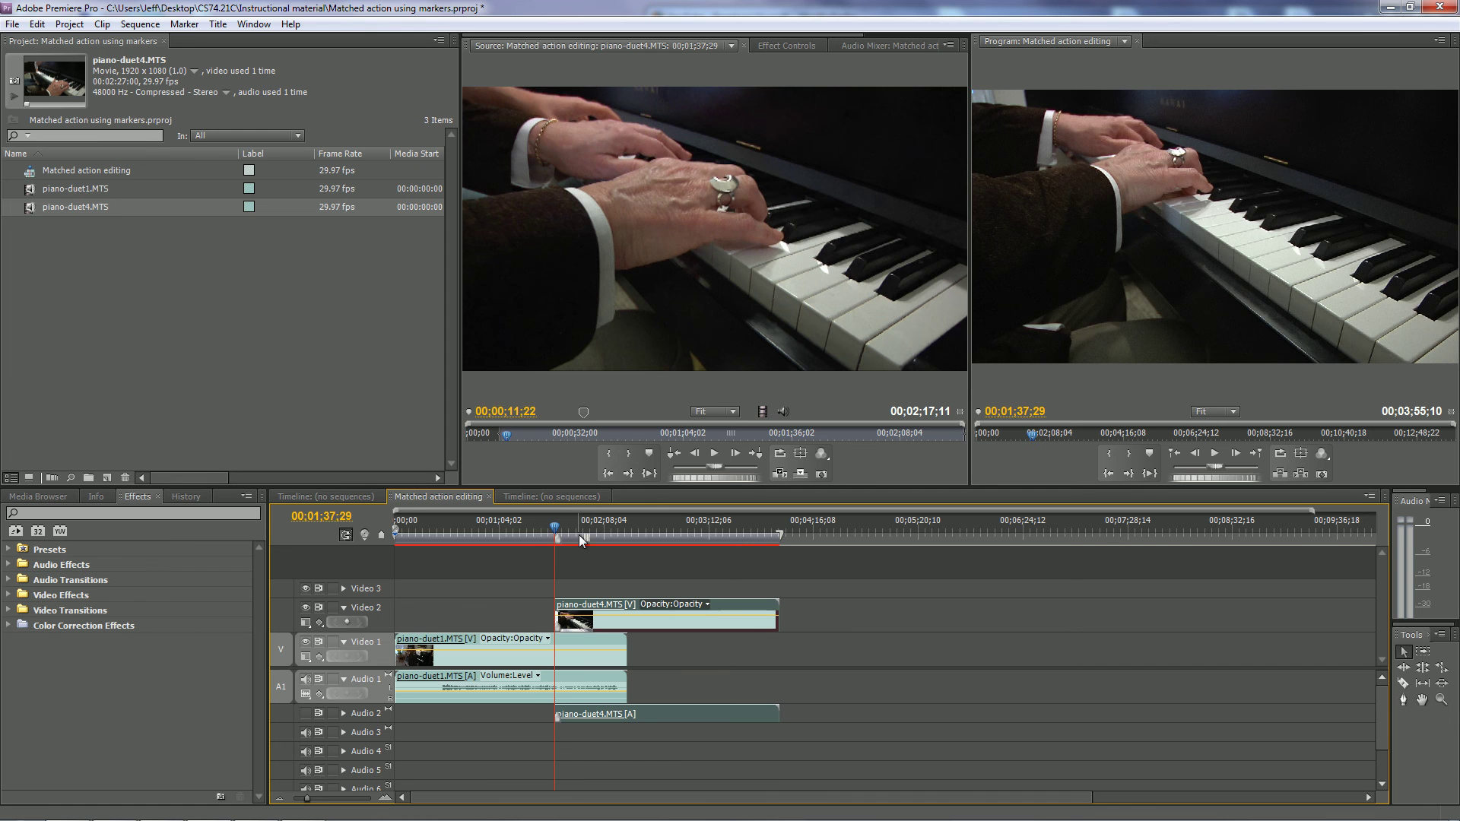
{"action": "left_click_drag", "start_coordinate": [555, 530], "coordinate": [537, 532]}
{"action": "key", "text": "space"}
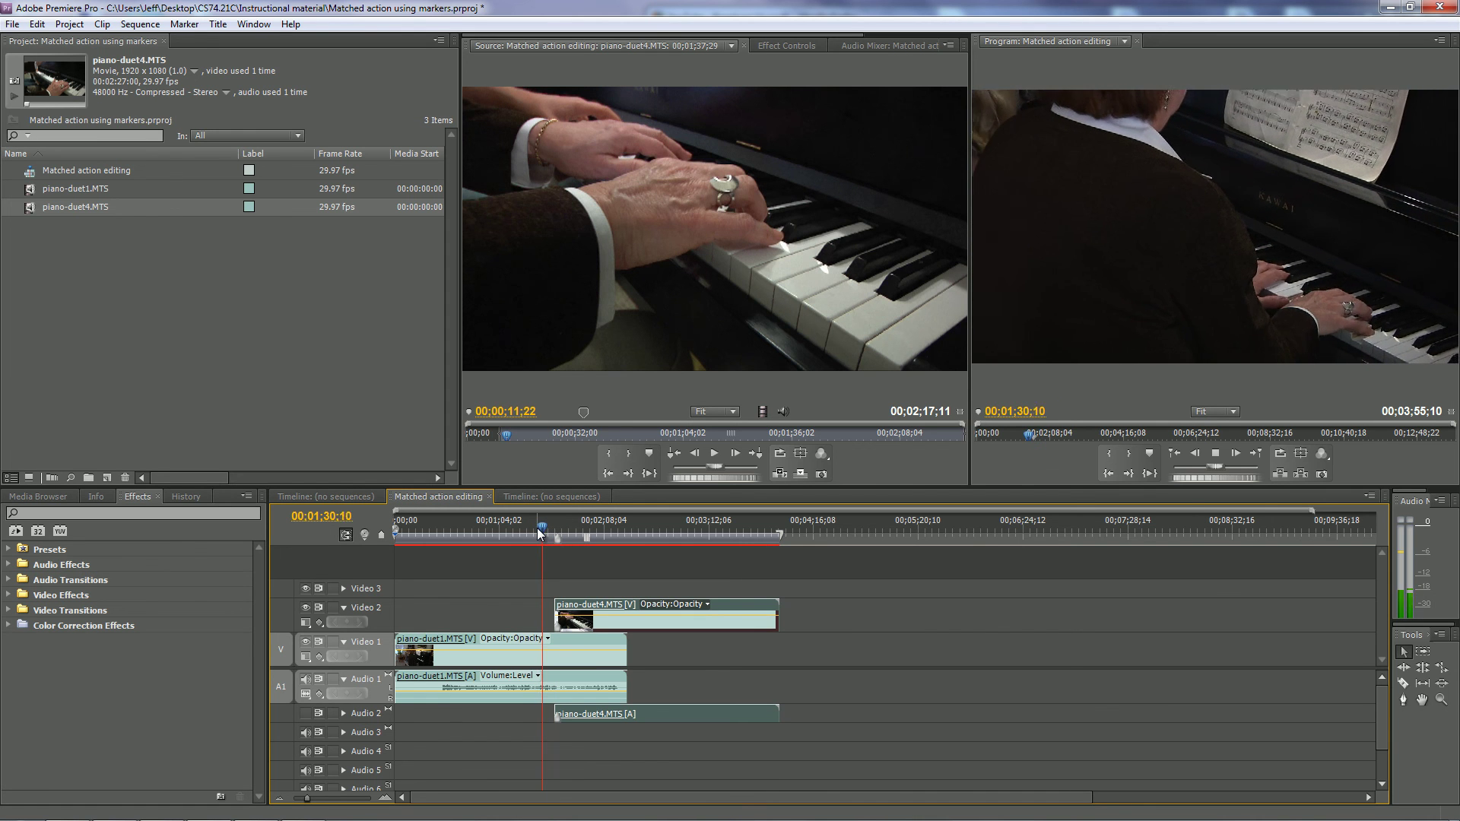